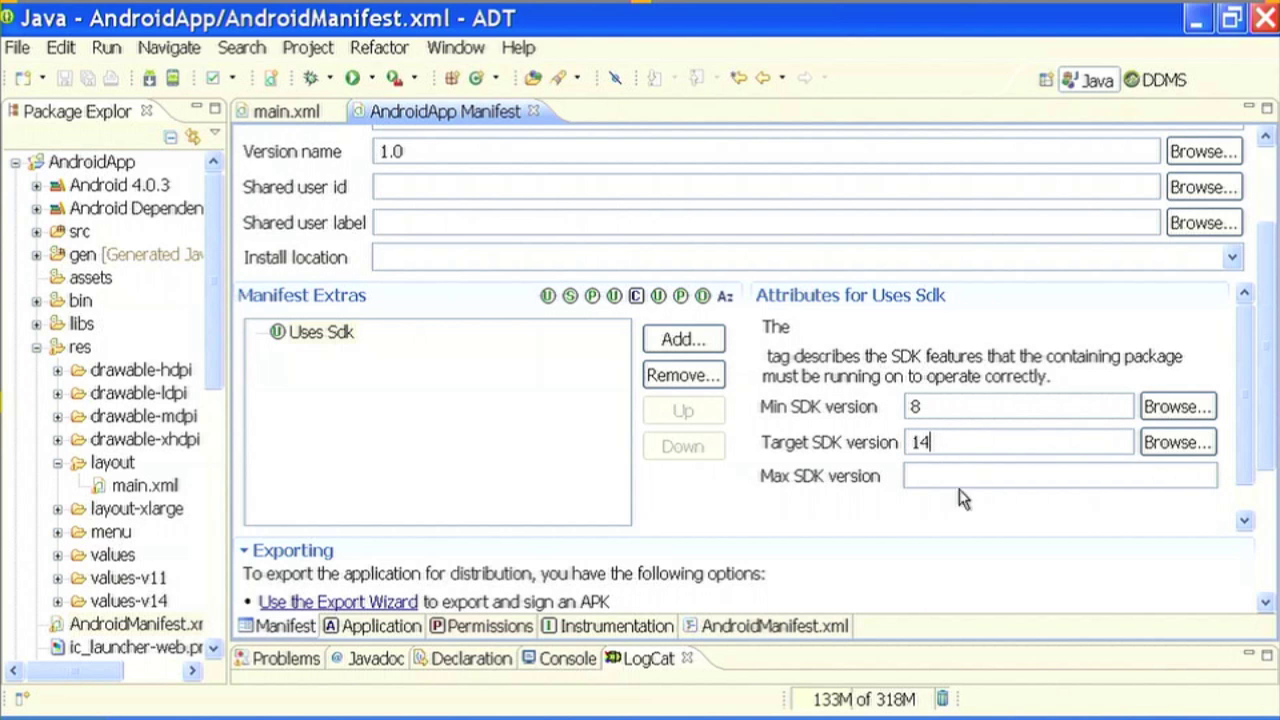
# - Enter 15 as the Max SDK version (Min SDK stays 8), then add a new element to Uses Sdk
pyautogui.write('15')
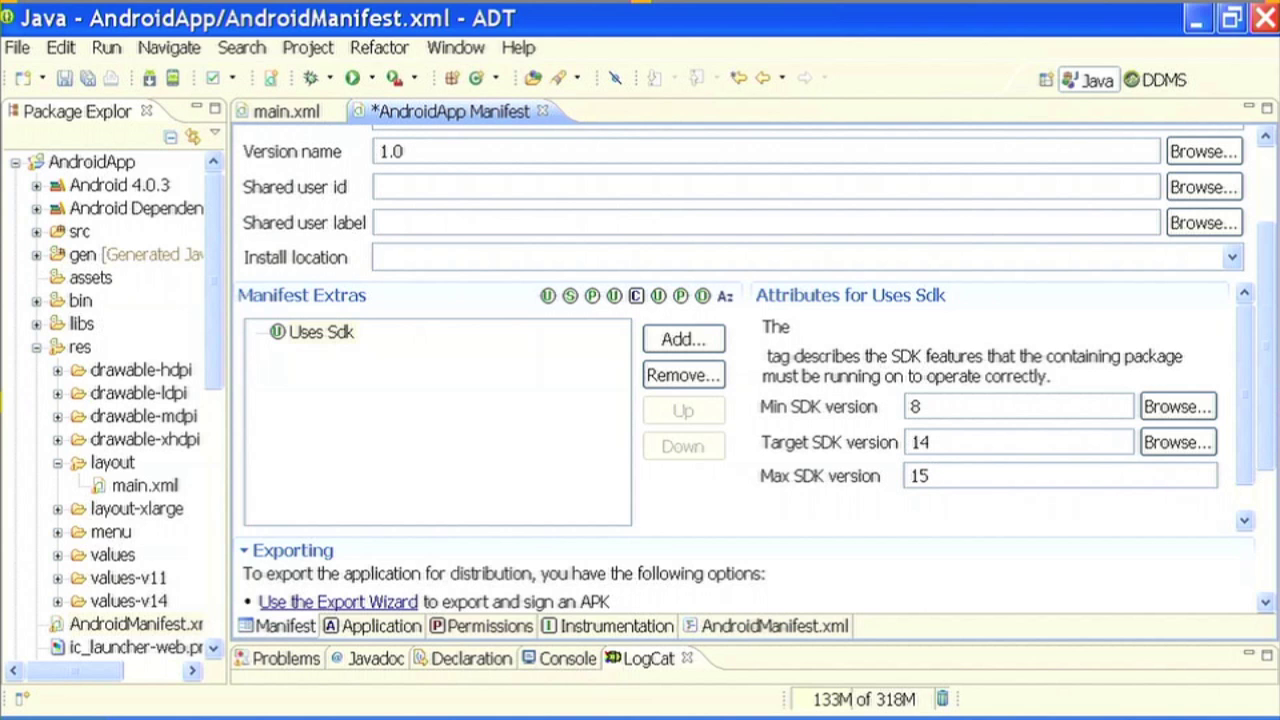
pyautogui.click(914, 404)
pyautogui.doubleClick(914, 404)
pyautogui.click(918, 403)
pyautogui.moveTo(932, 476); pyautogui.dragTo(922, 477)
pyautogui.click(921, 406)
pyautogui.click(931, 474)
pyautogui.moveTo(938, 477); pyautogui.dragTo(913, 476)
pyautogui.click(722, 522)
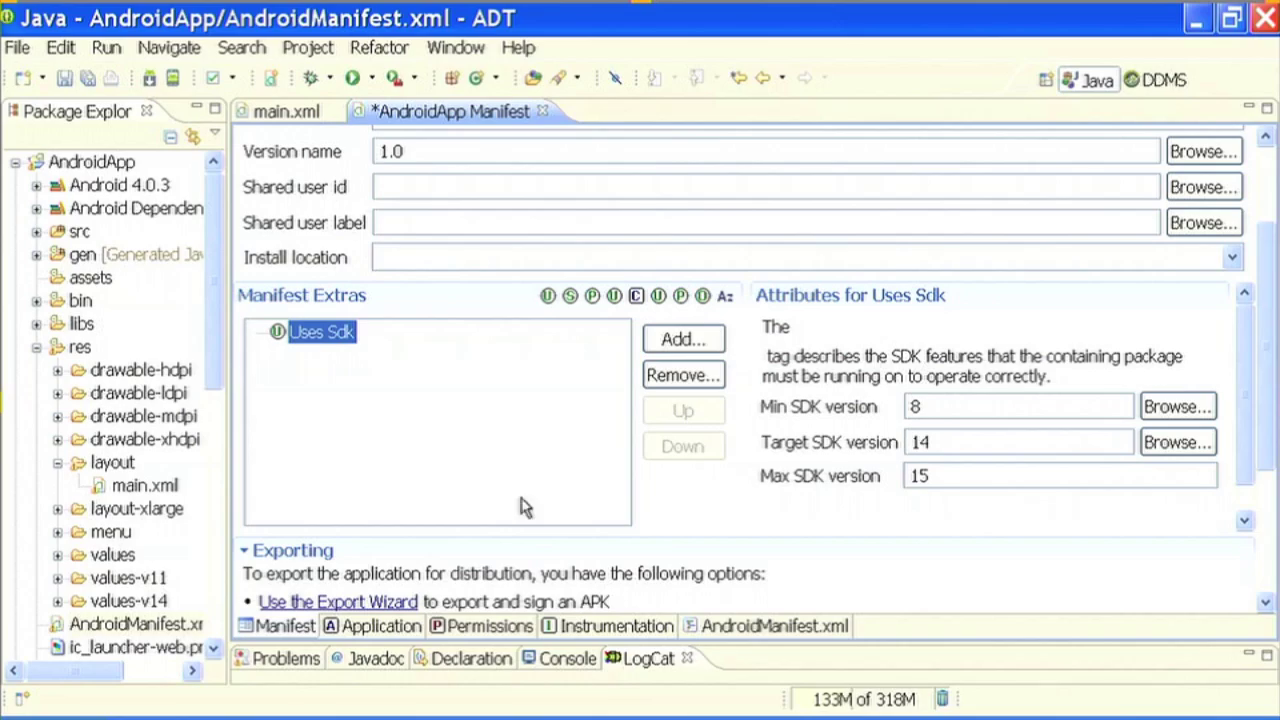
pyautogui.click(681, 341)
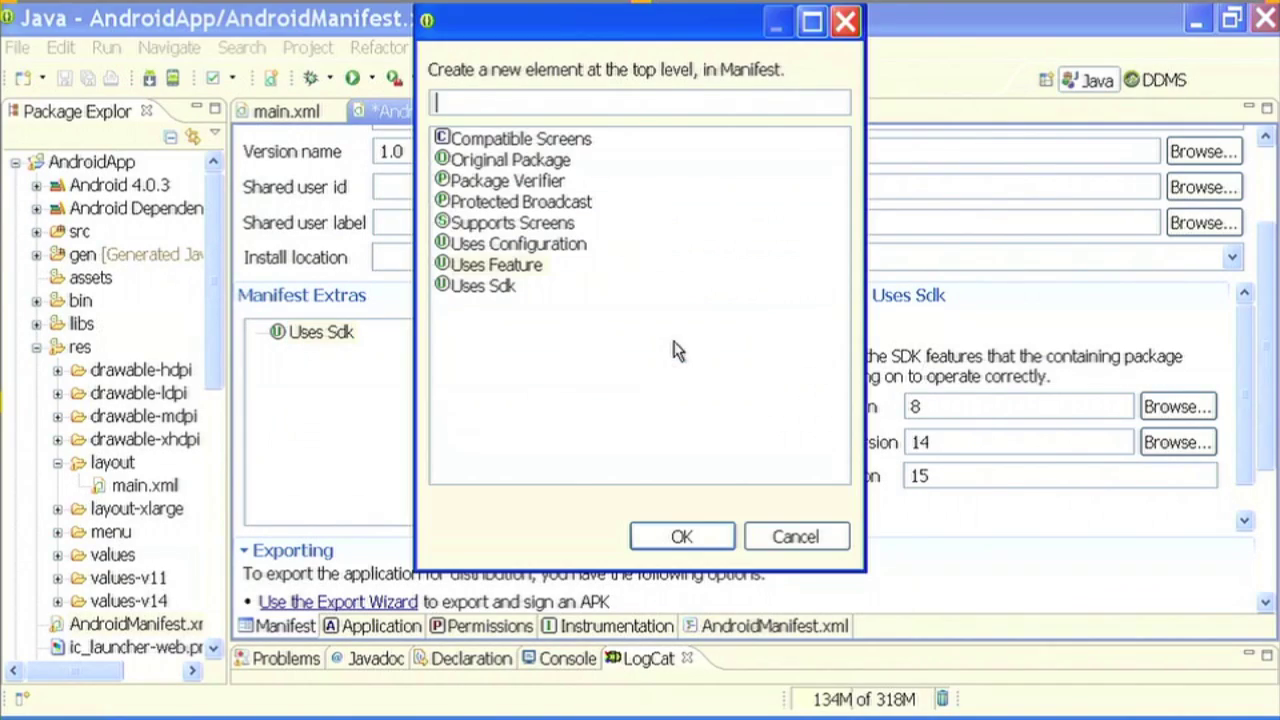
# - Add a Supports Screens element with Small, Normal and Large true and Xlarge false
pyautogui.click(512, 224)
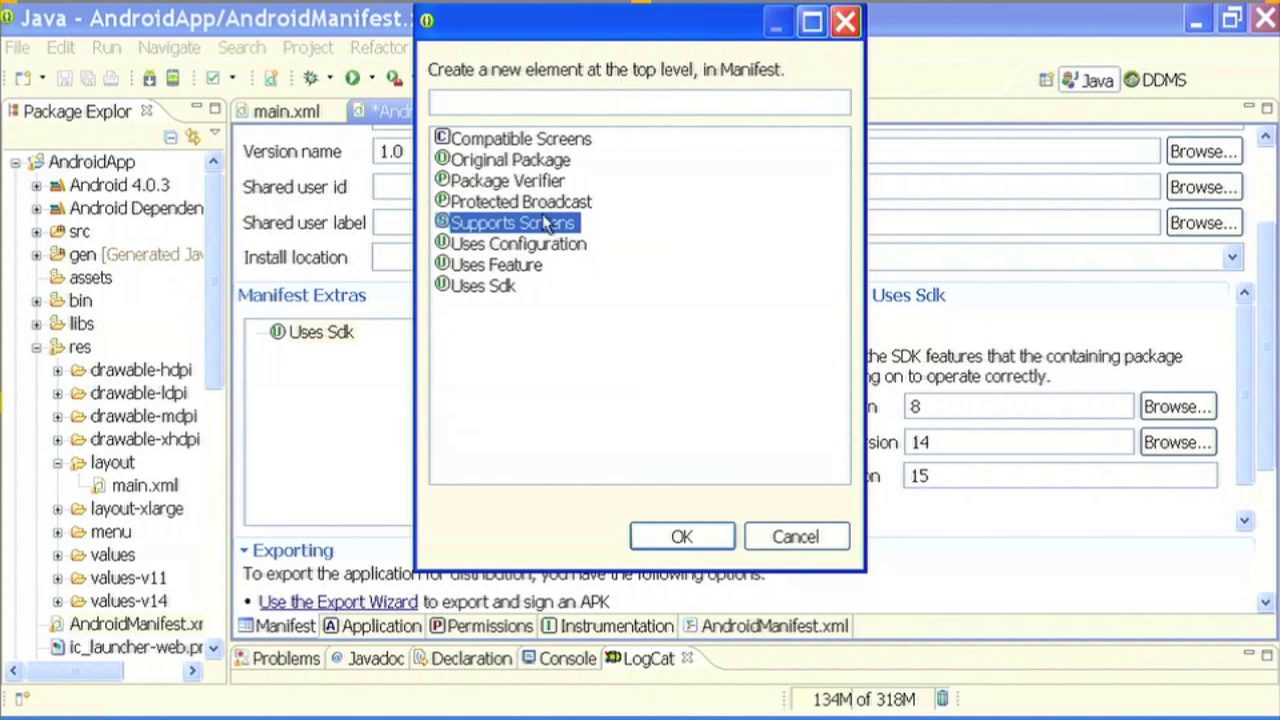
pyautogui.click(695, 539)
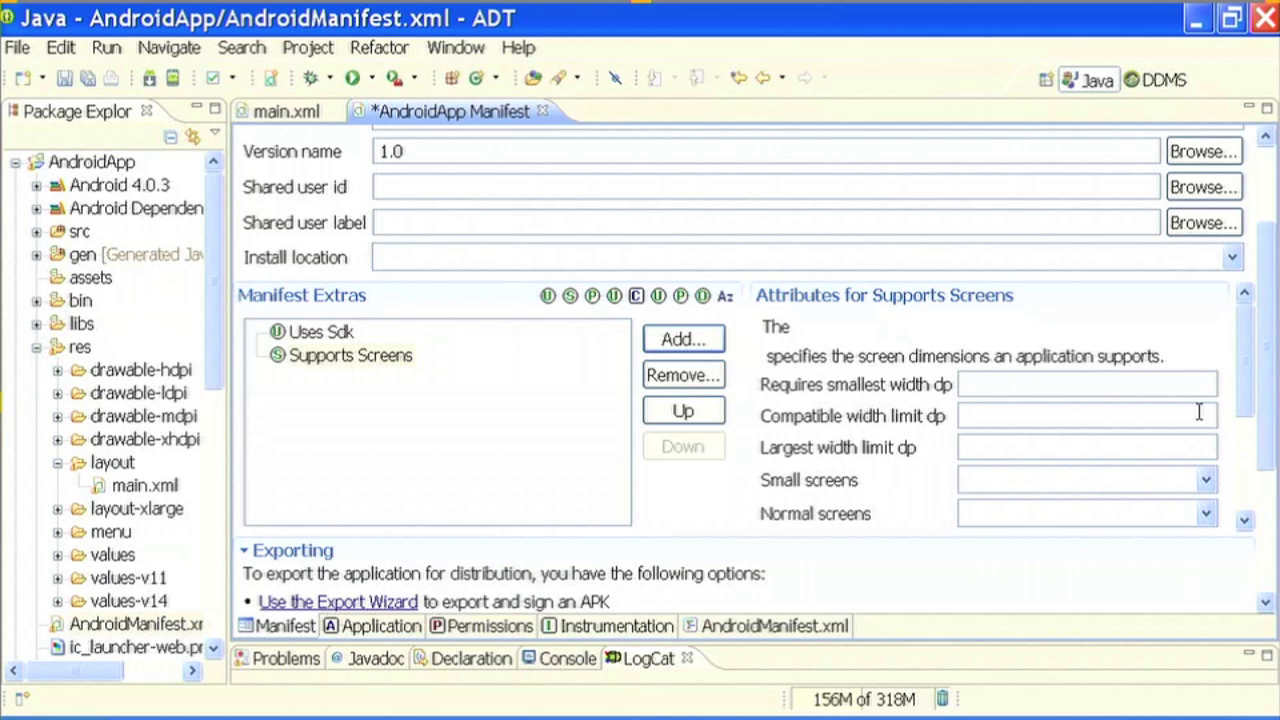
pyautogui.moveTo(1240, 380); pyautogui.dragTo(1242, 434)
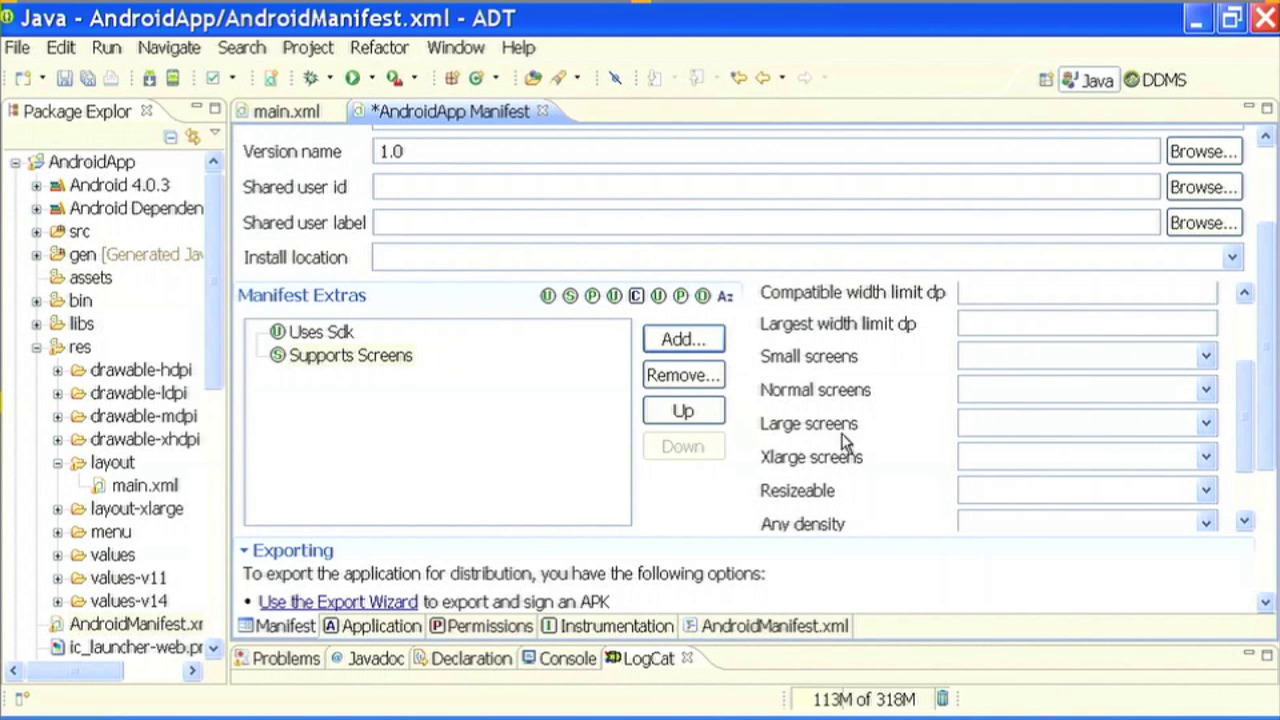
pyautogui.click(1206, 354)
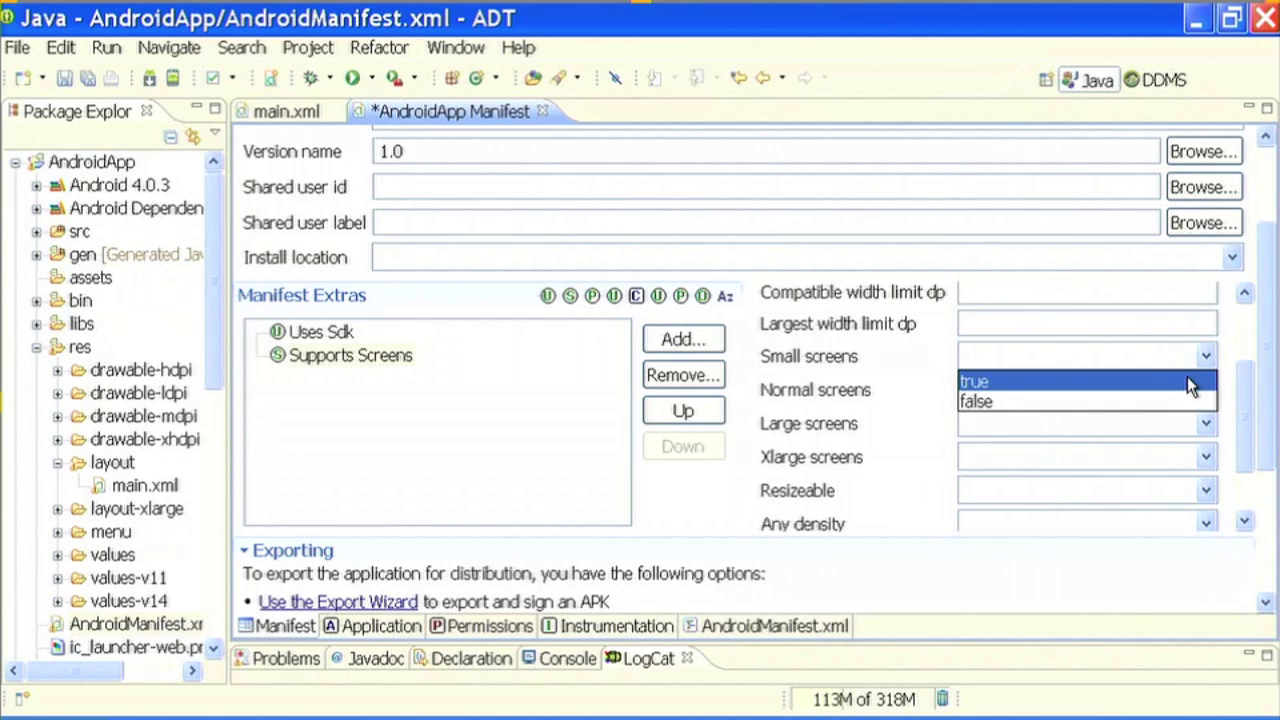
pyautogui.click(1187, 378)
pyautogui.click(1206, 395)
pyautogui.click(1200, 414)
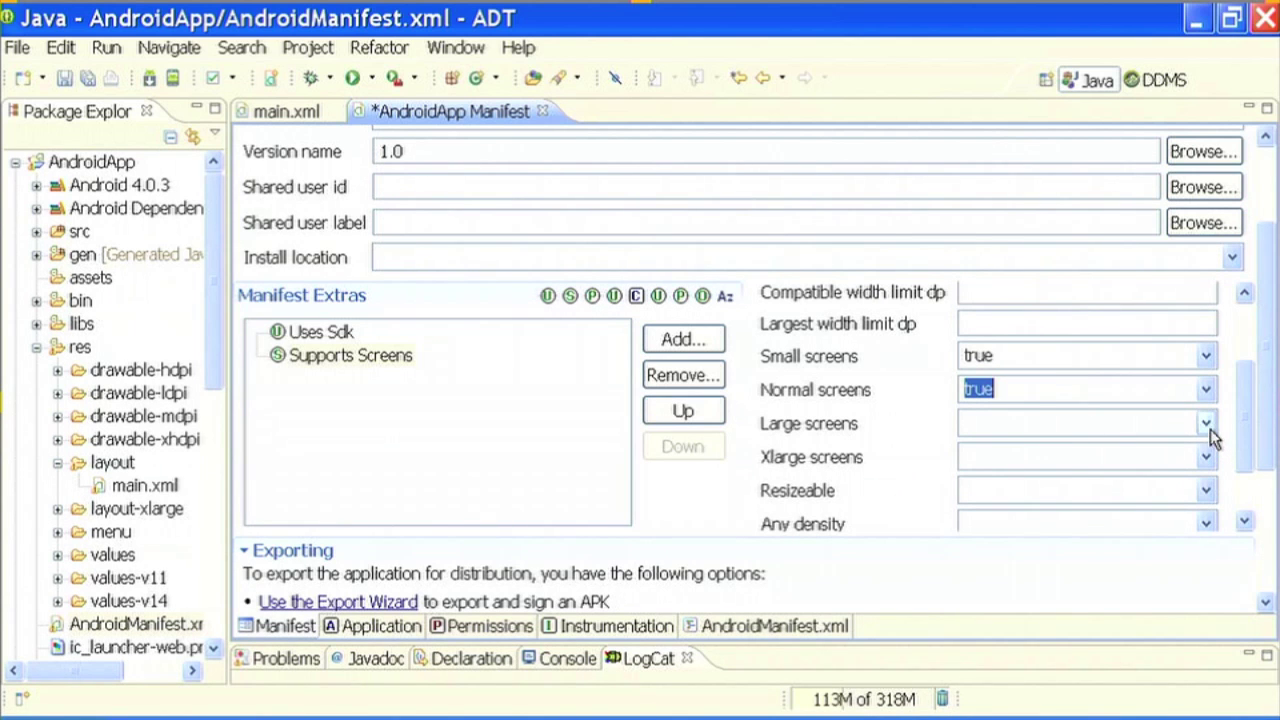
pyautogui.click(1206, 423)
pyautogui.click(1189, 449)
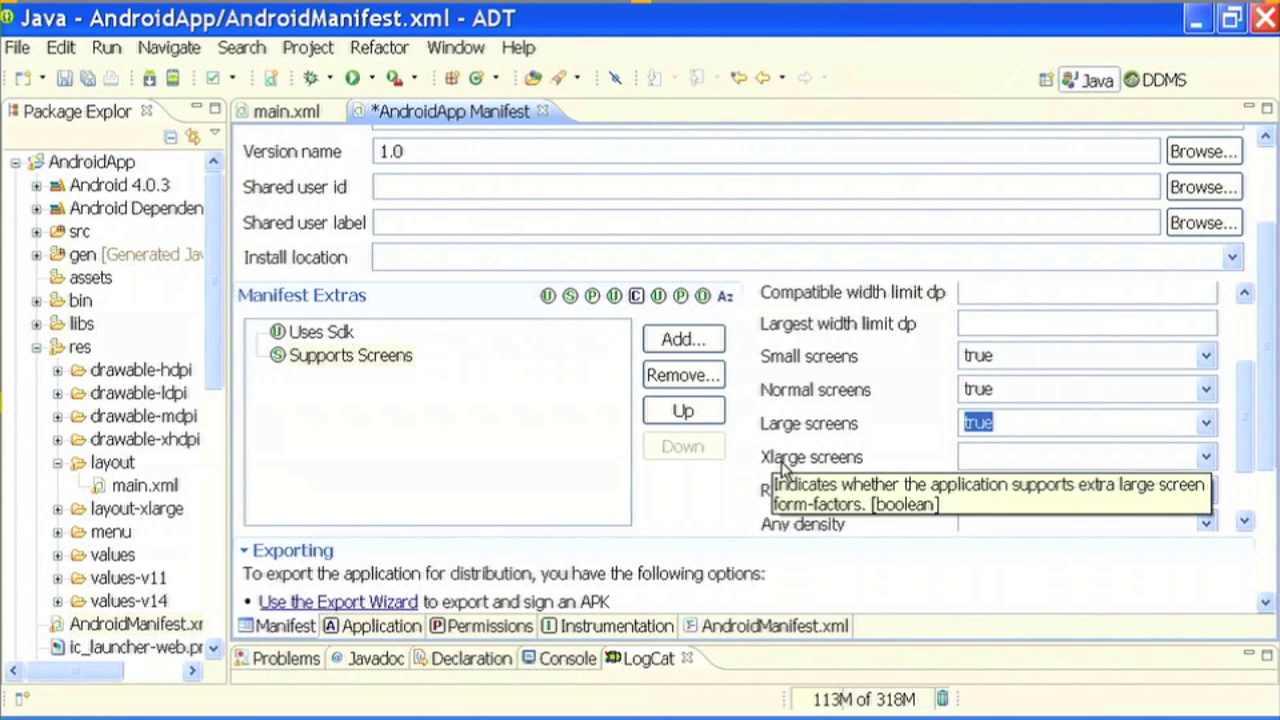
pyautogui.click(1205, 457)
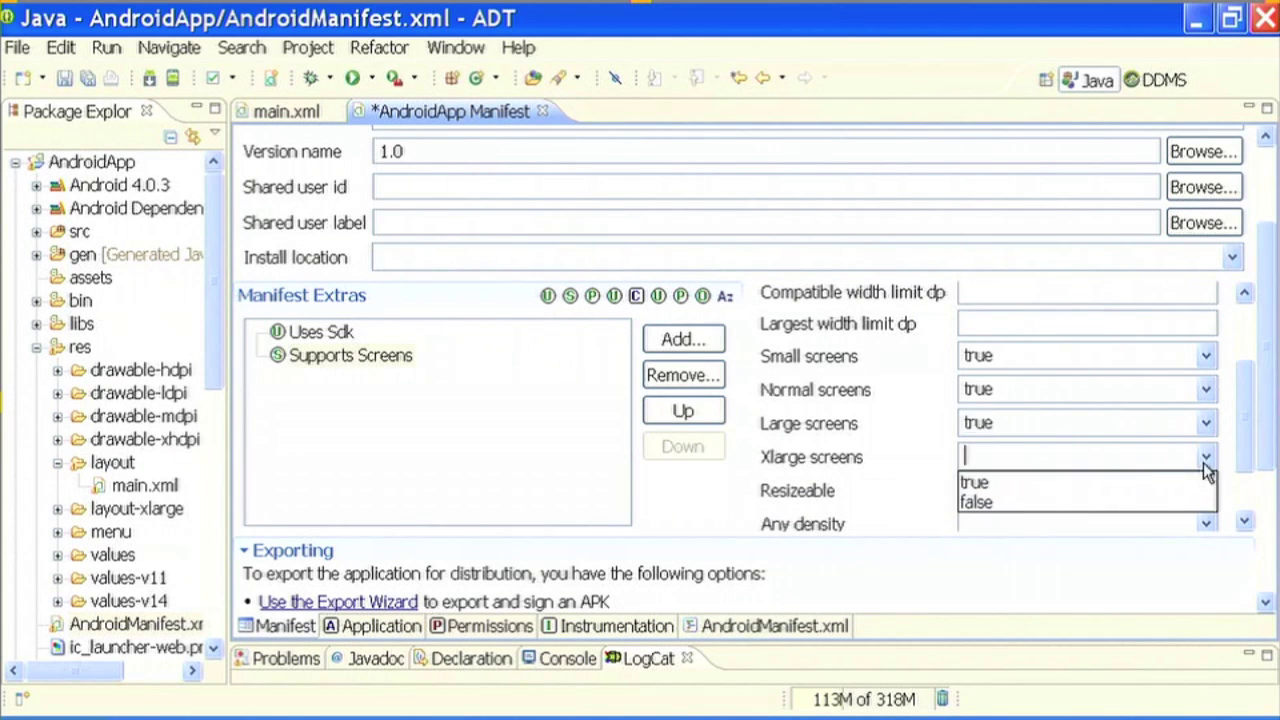
pyautogui.click(1171, 501)
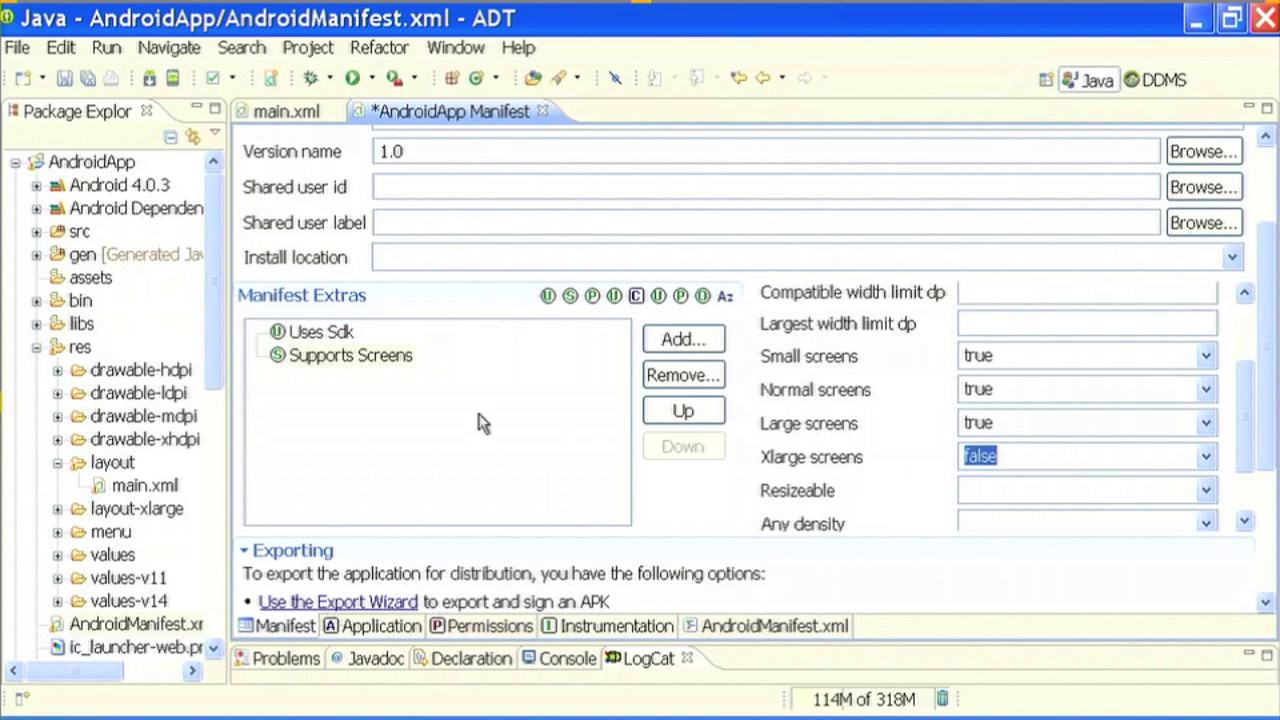
# - Remove the Supports Screens element, confirming the deletion
pyautogui.click(343, 361)
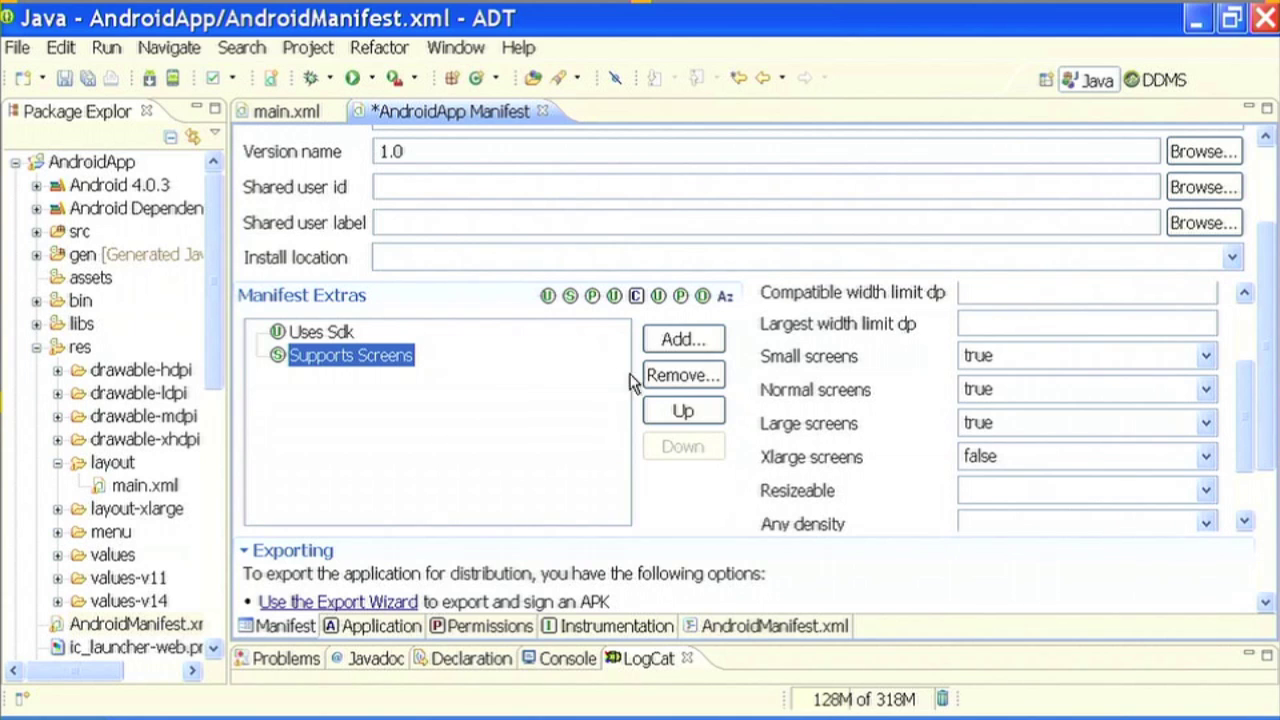
pyautogui.click(676, 378)
pyautogui.click(752, 389)
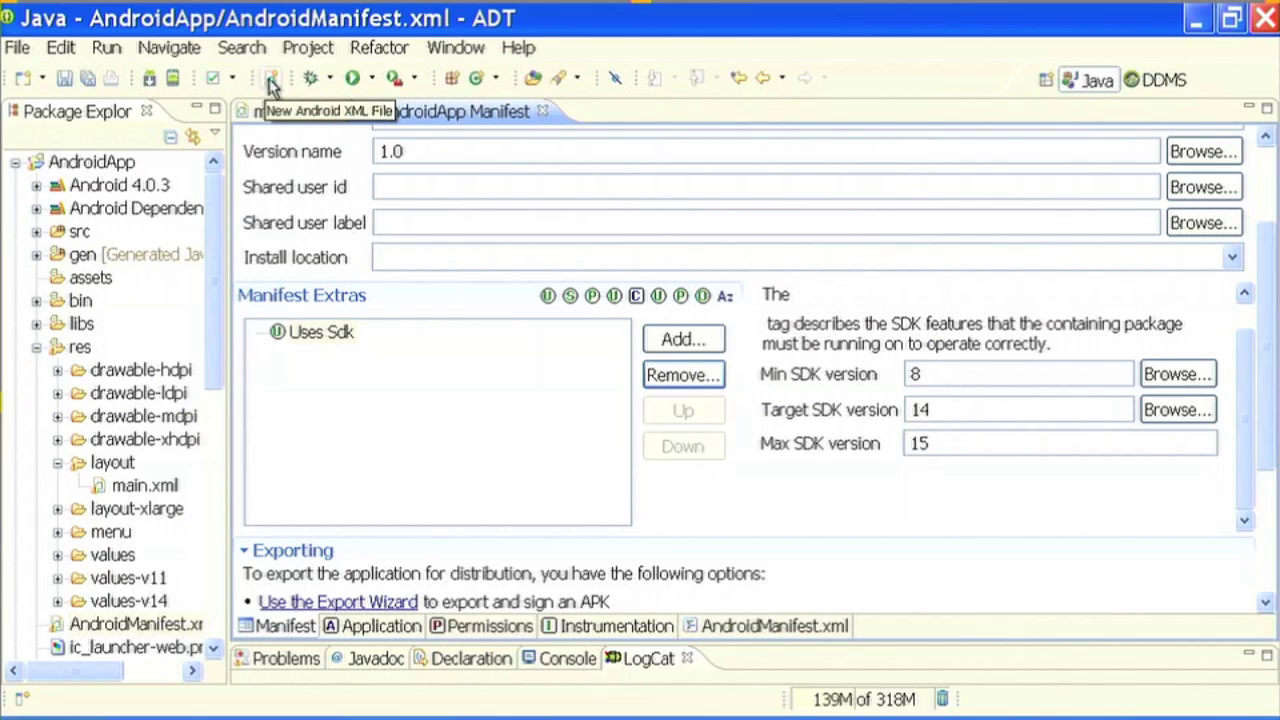
# - Start a new Android XML layout named main, declining to overwrite res/layout/main.xml
pyautogui.click(272, 82)
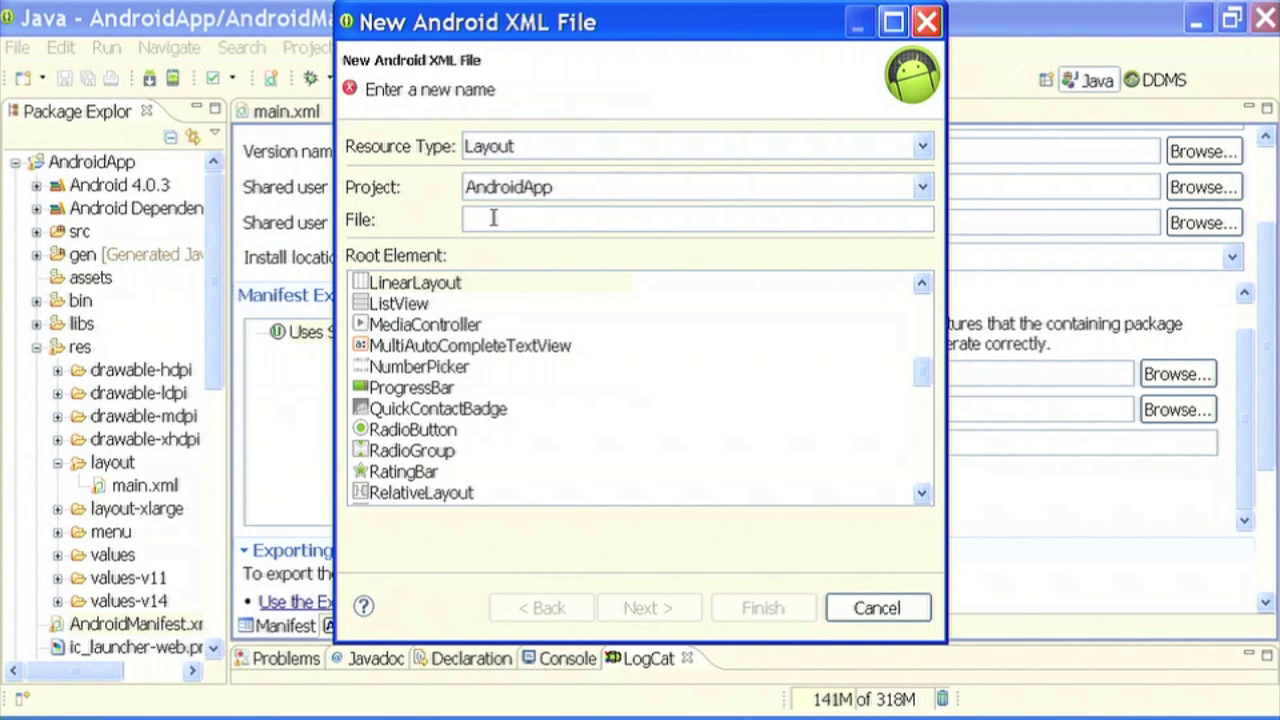
pyautogui.write('main')
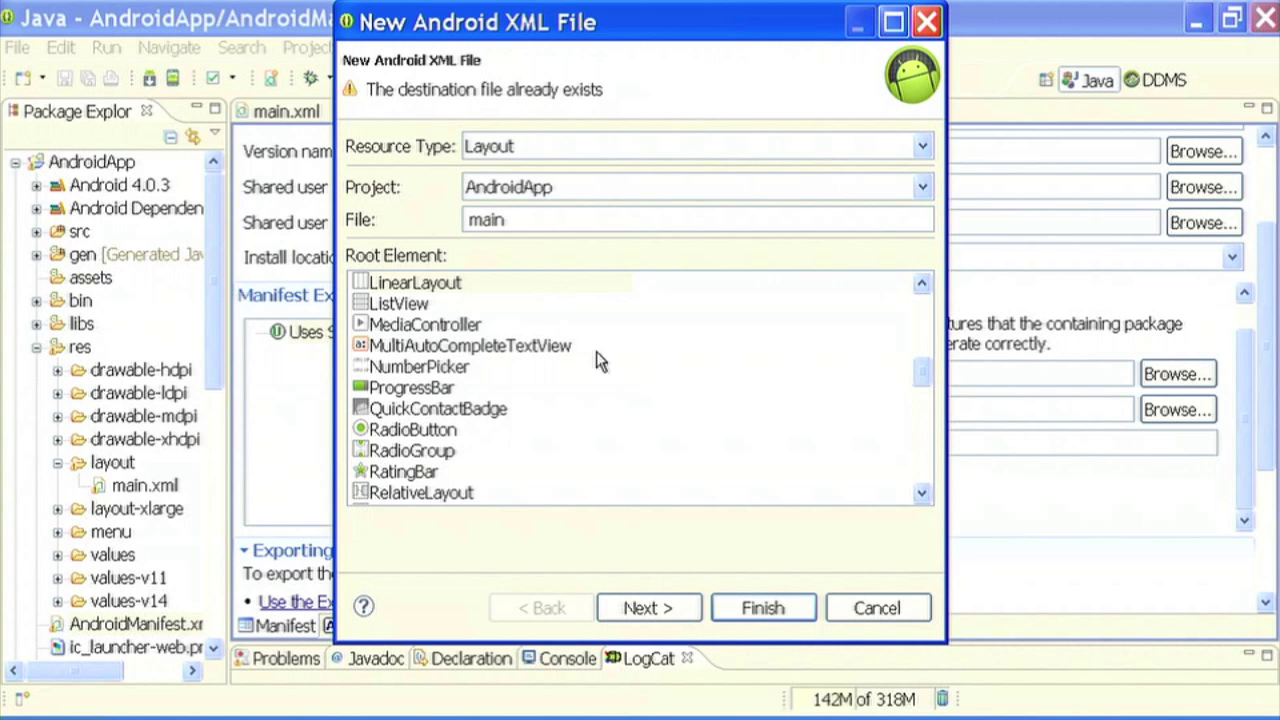
pyautogui.click(767, 614)
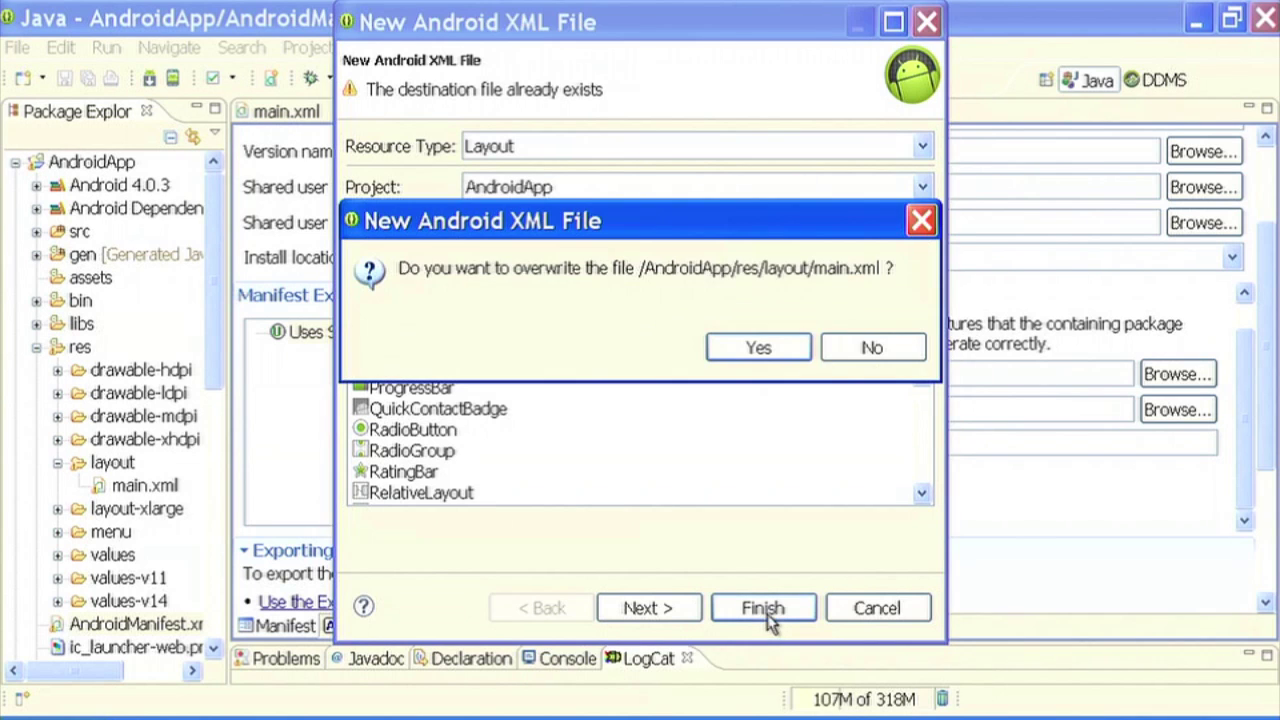
pyautogui.click(871, 347)
pyautogui.click(665, 609)
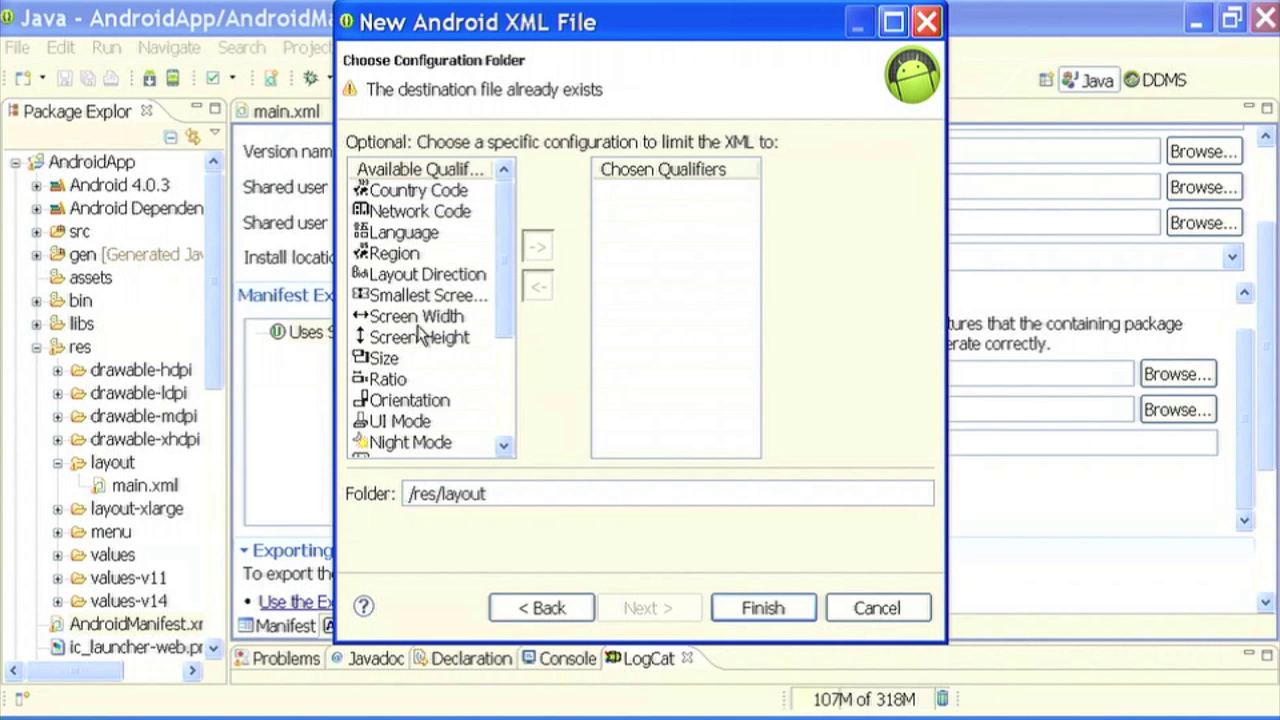
# - Add the Size qualifier set to X-Large and finish, overwriting layout-xlarge/main.xml
pyautogui.click(375, 360)
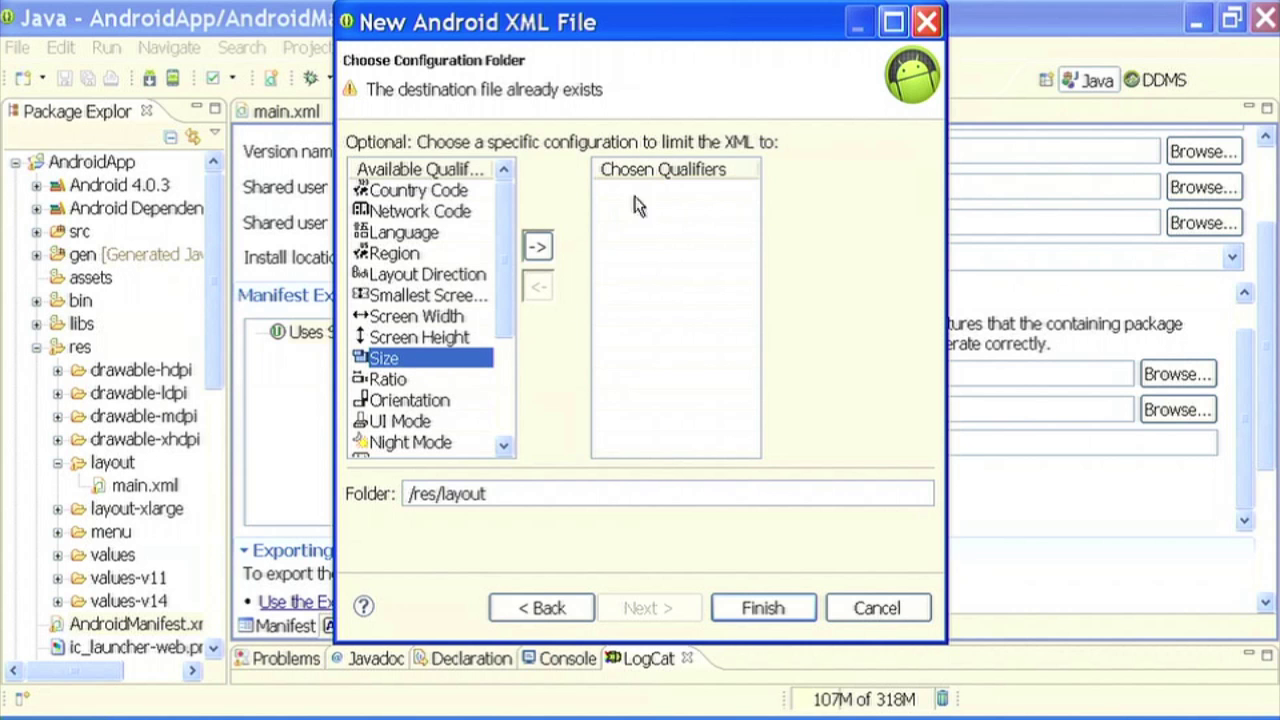
pyautogui.click(535, 248)
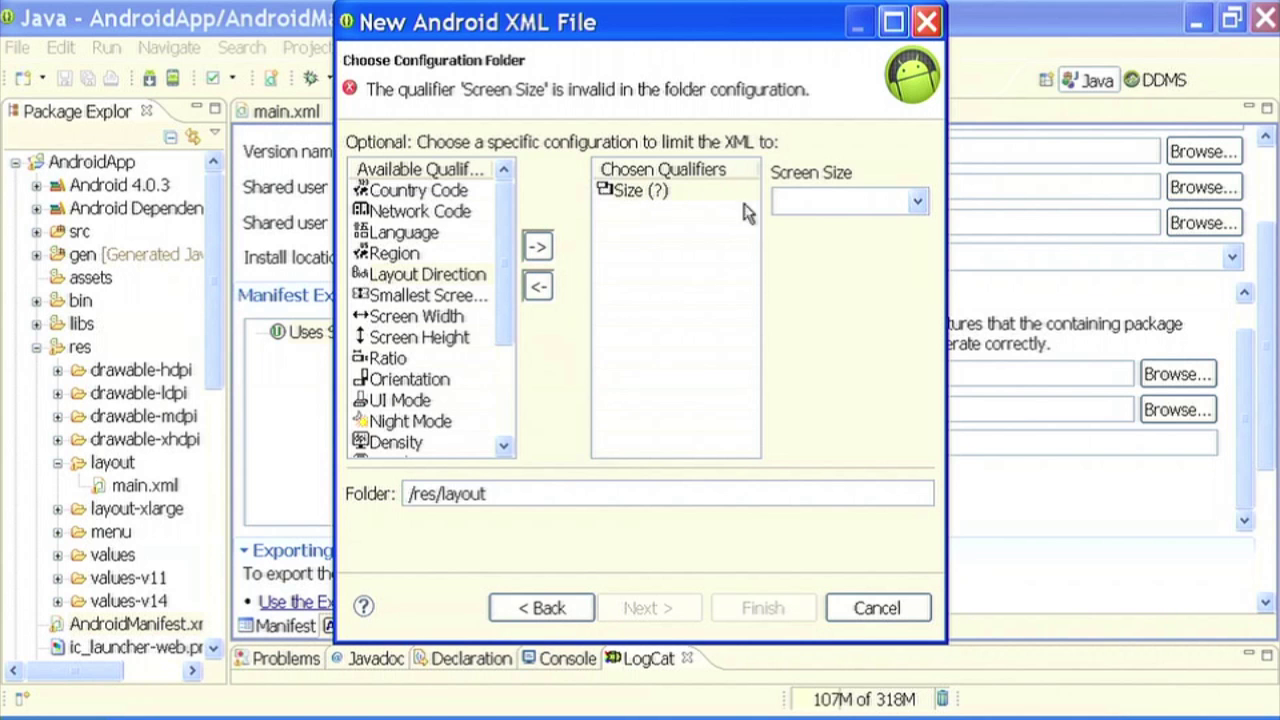
pyautogui.click(917, 201)
pyautogui.click(882, 288)
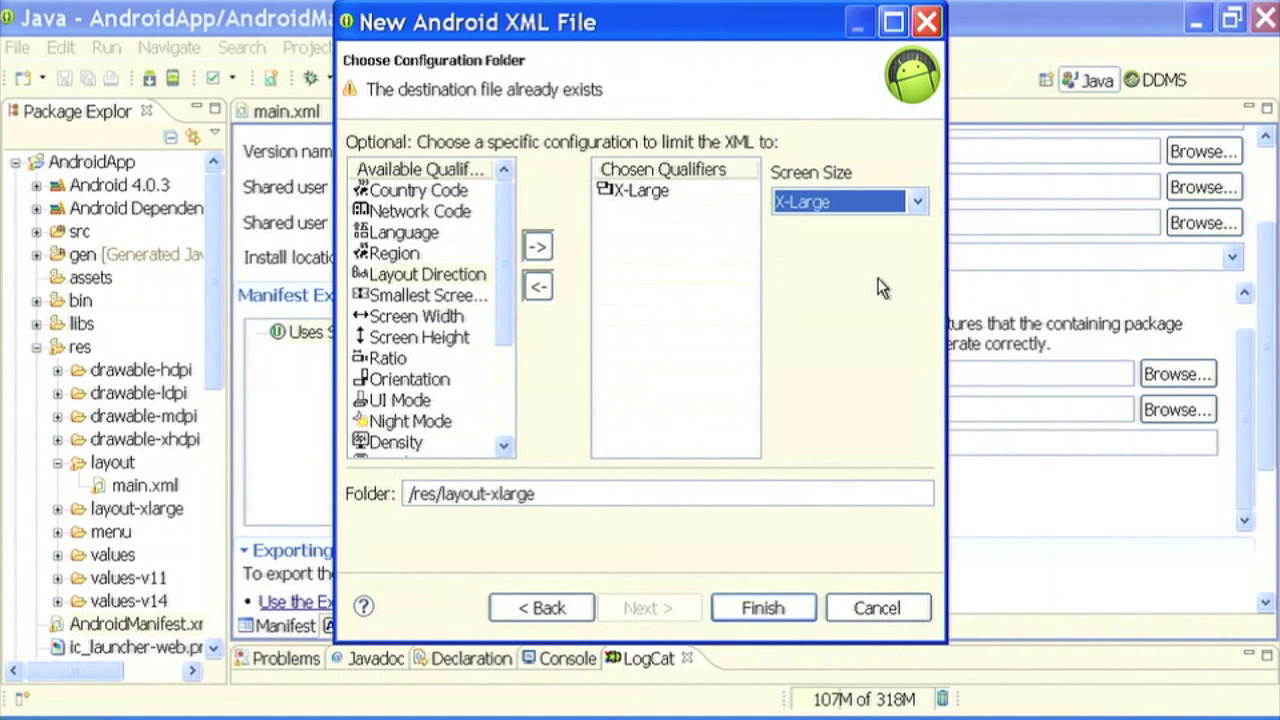
pyautogui.click(762, 608)
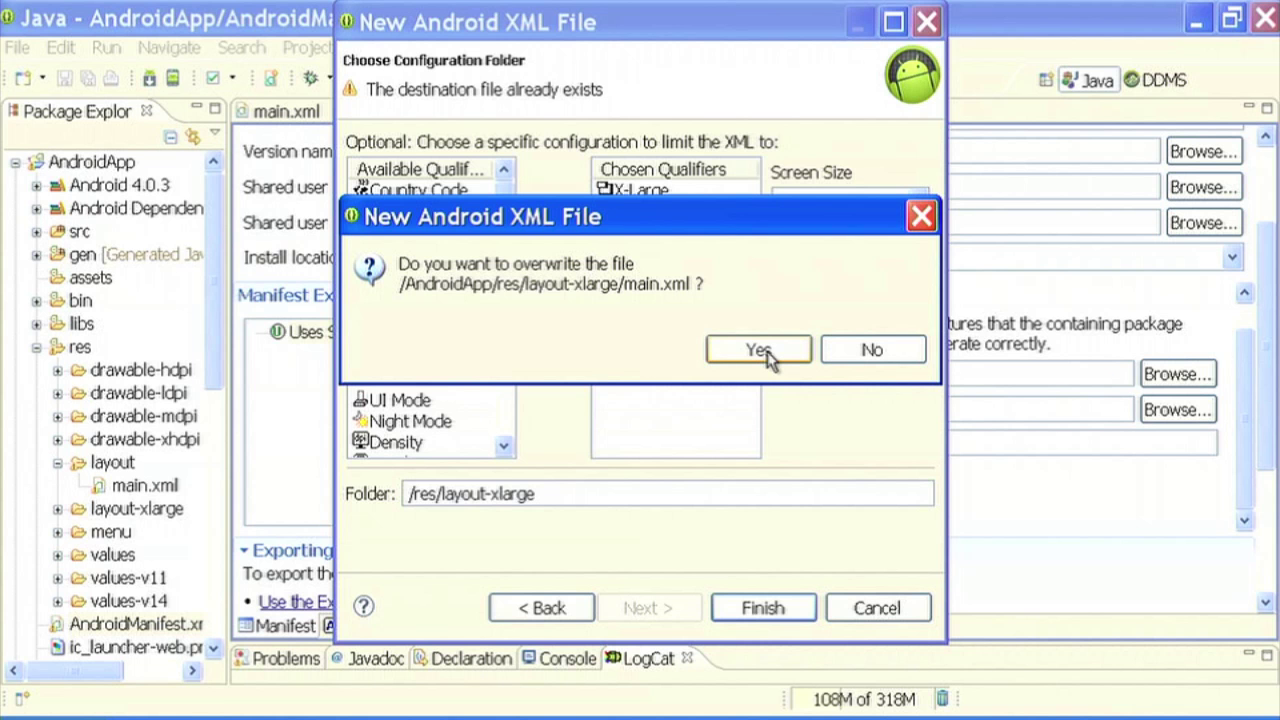
pyautogui.click(762, 350)
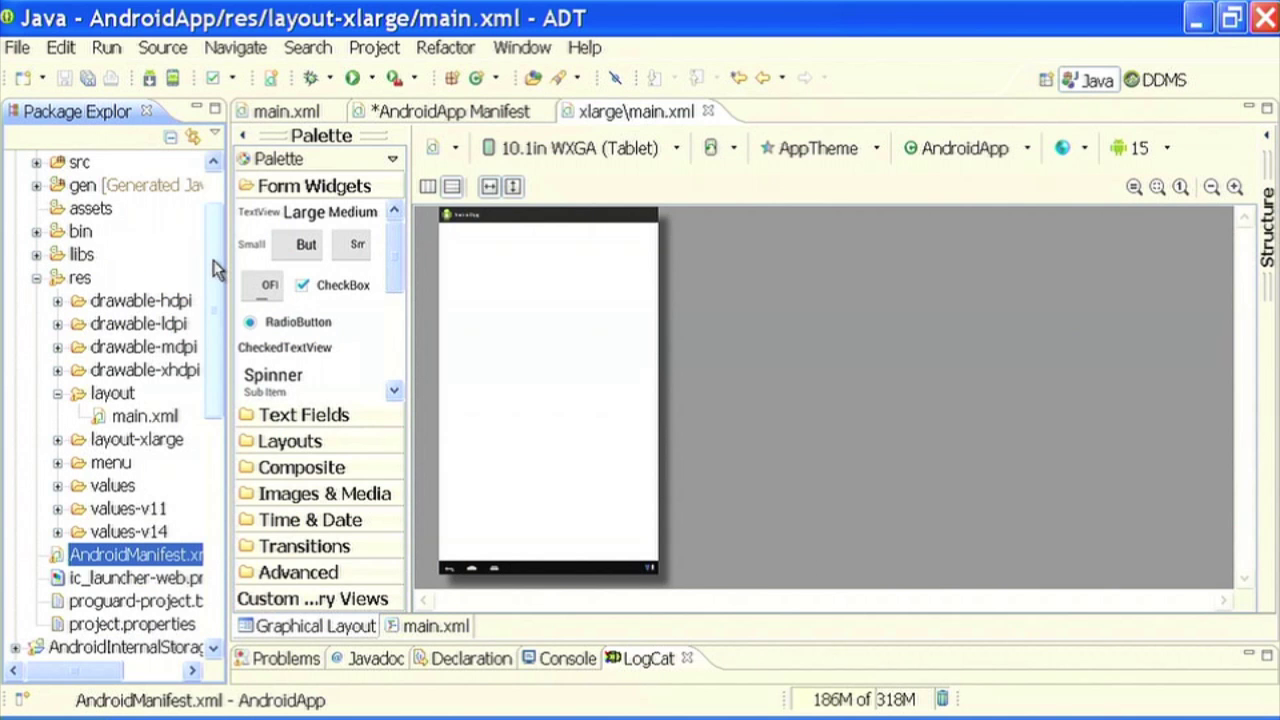
pyautogui.moveTo(213, 260); pyautogui.dragTo(214, 318)
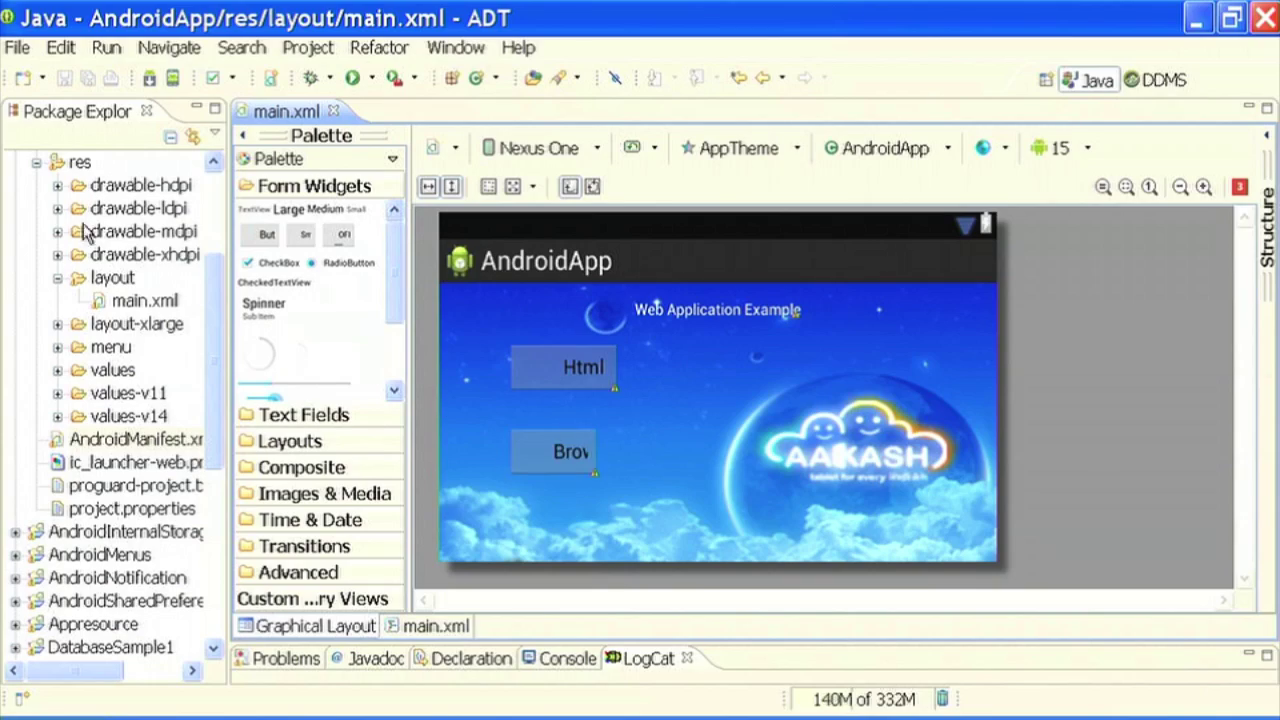
pyautogui.click(136, 439)
pyautogui.scroll(3, 136, 439)
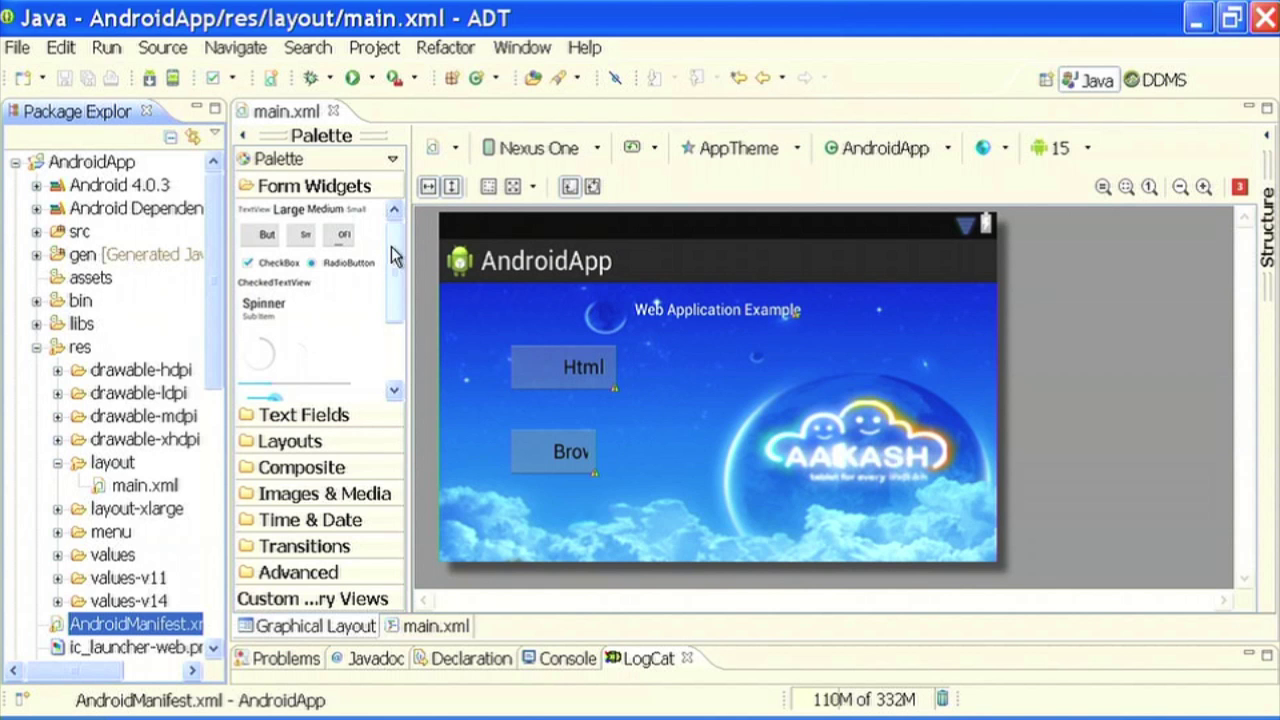
pyautogui.click(80, 164)
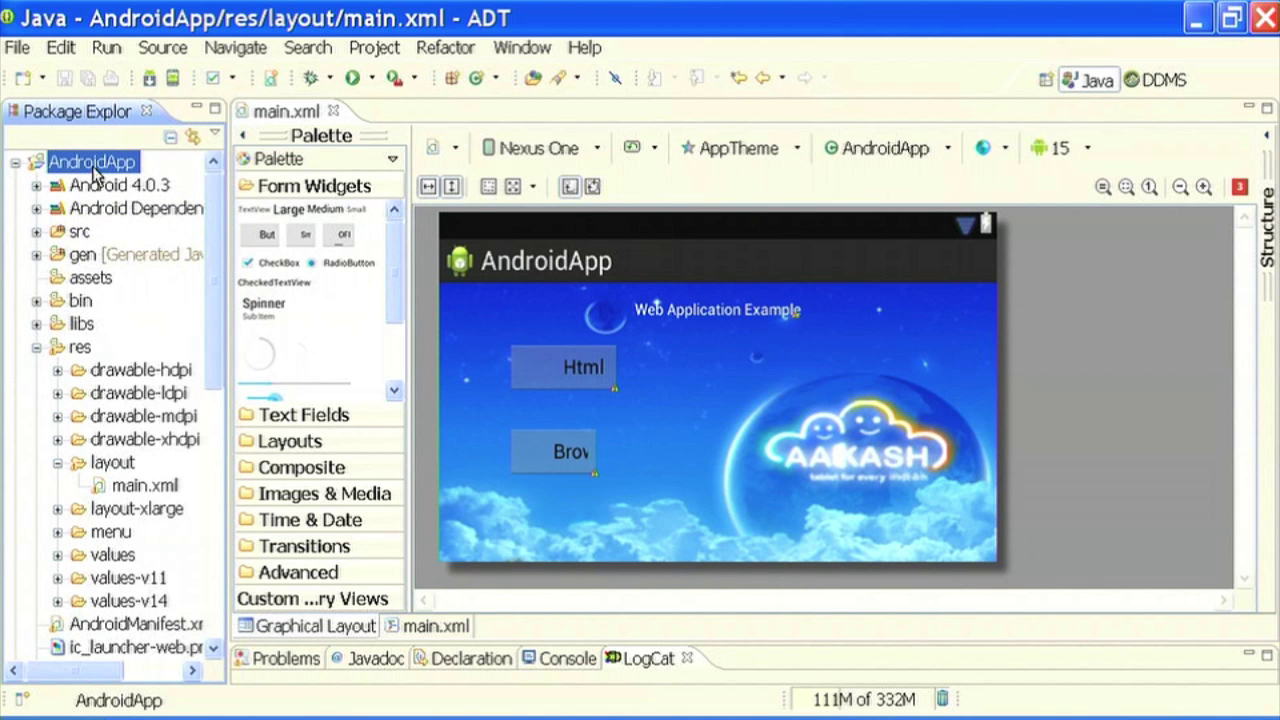
# - Look up the AndroidApp project's folder location under Properties > Resource
pyautogui.rightClick(99, 168)
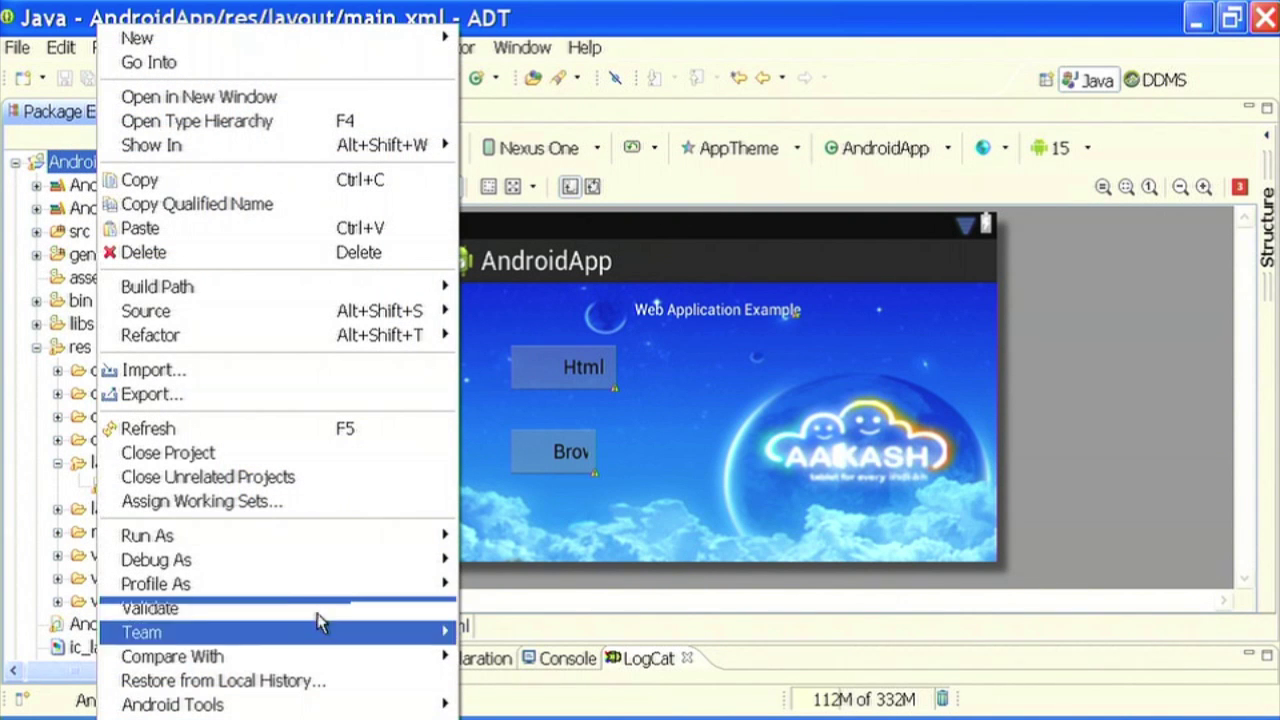
pyautogui.click(150, 716)
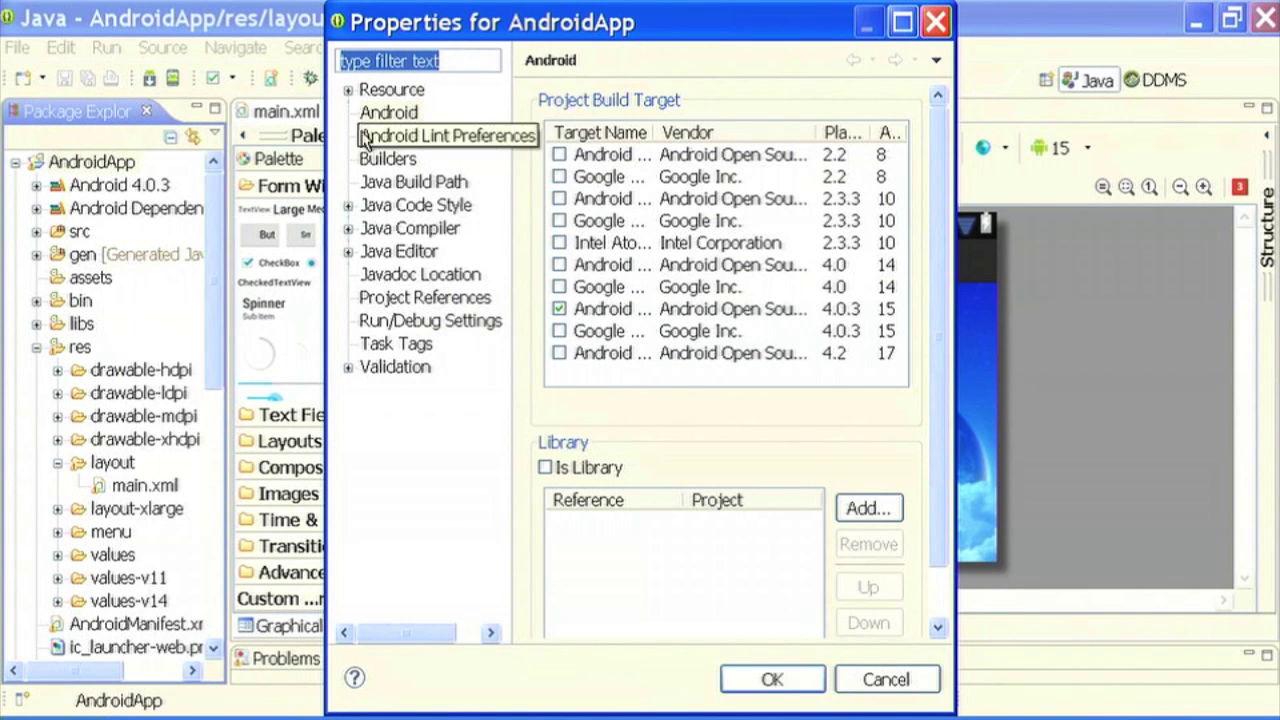
pyautogui.click(385, 92)
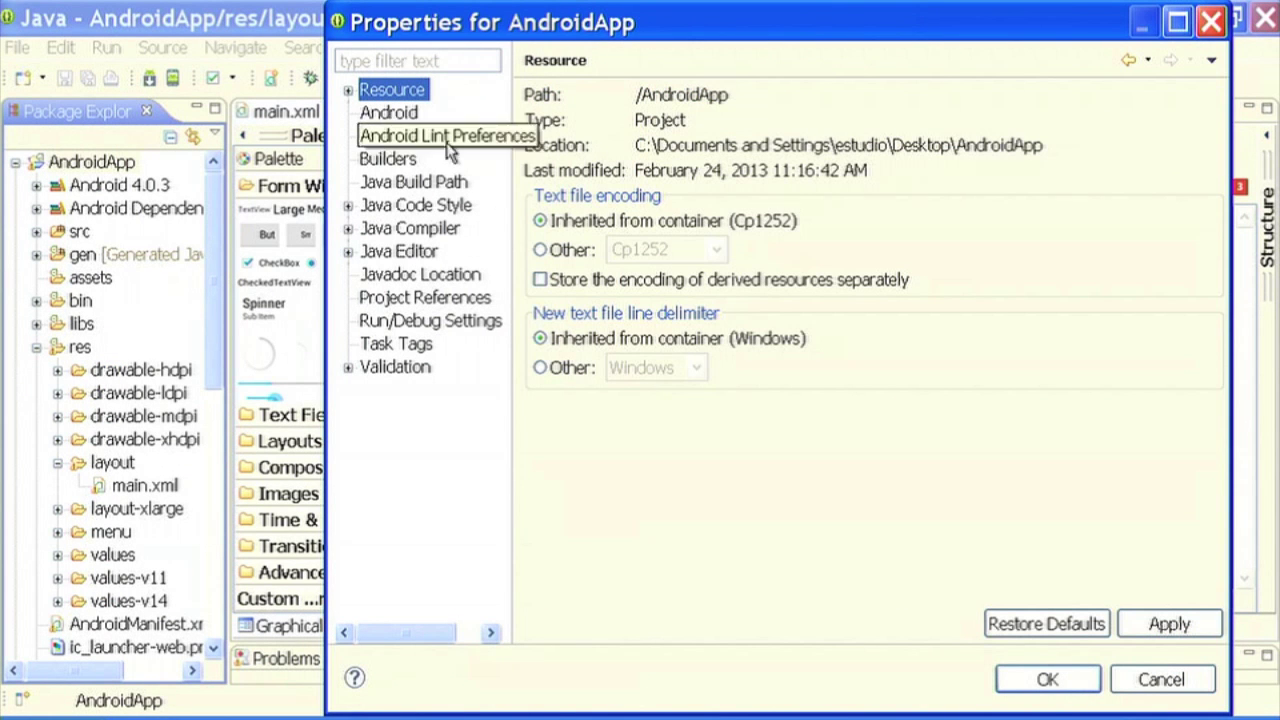
pyautogui.moveTo(634, 145); pyautogui.dragTo(1042, 135)
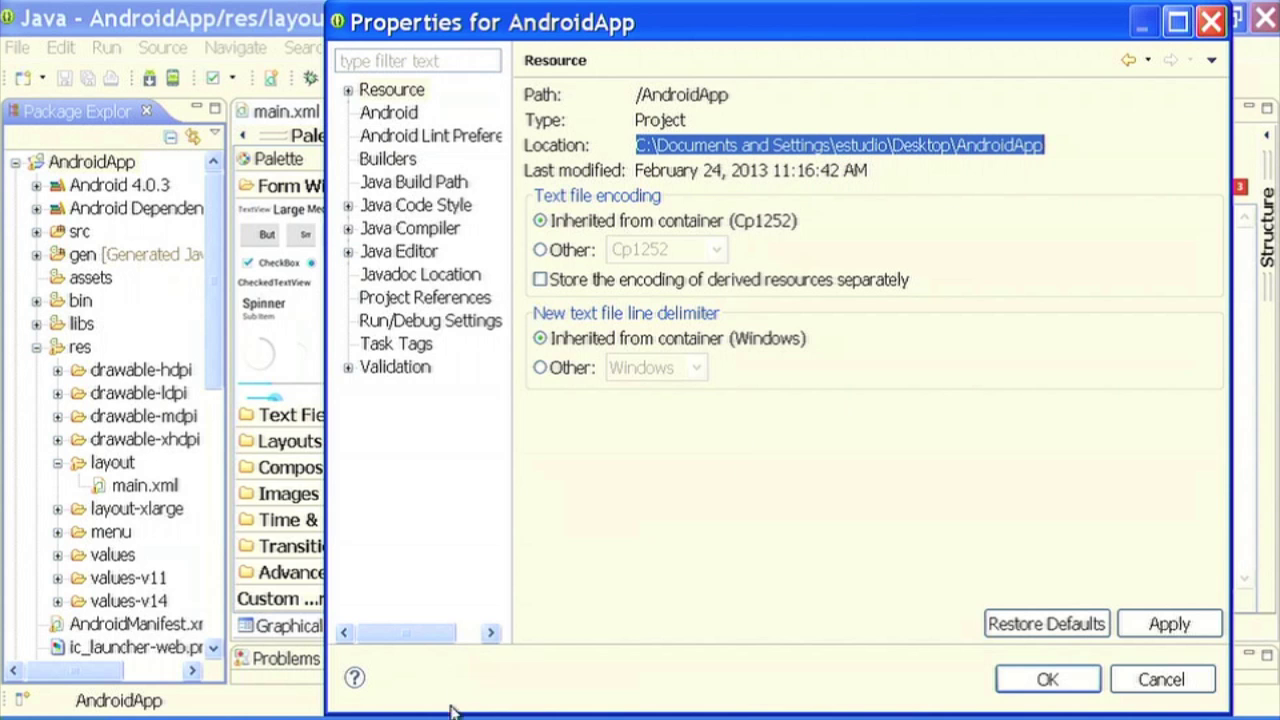
# - Minimize Eclipse to show the Windows desktop
pyautogui.press('super+d')
pyautogui.hotkey('alt', 'Tab')
pyautogui.press('super+d')
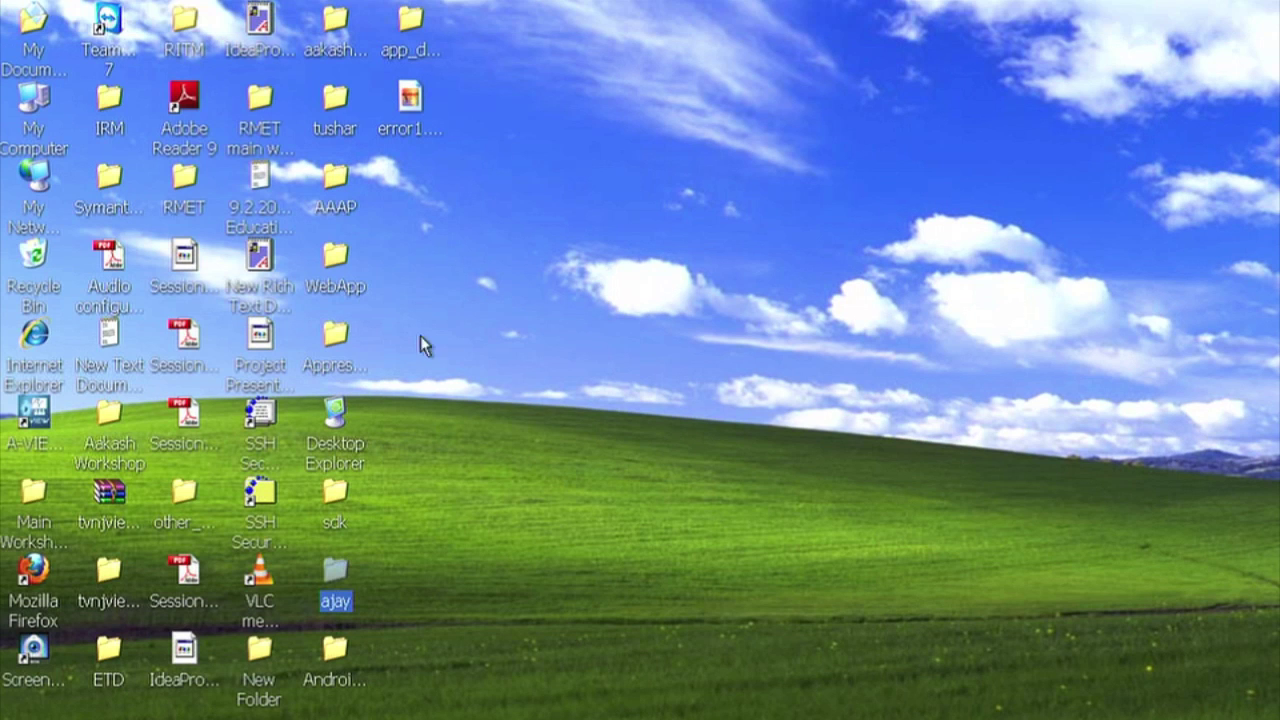
# - Open the desktop AndroidApp folder's bin directory and select the existing AndroidApp.apk
pyautogui.click(341, 366)
pyautogui.click(346, 652)
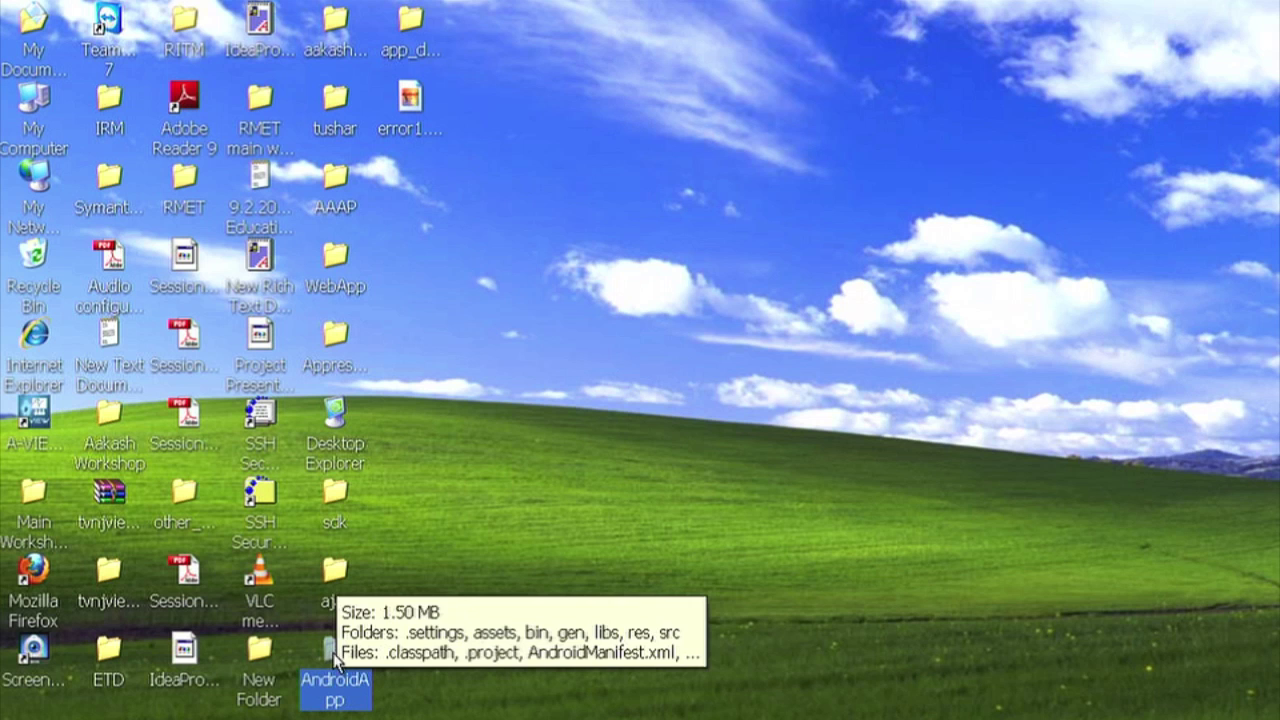
pyautogui.doubleClick(334, 657)
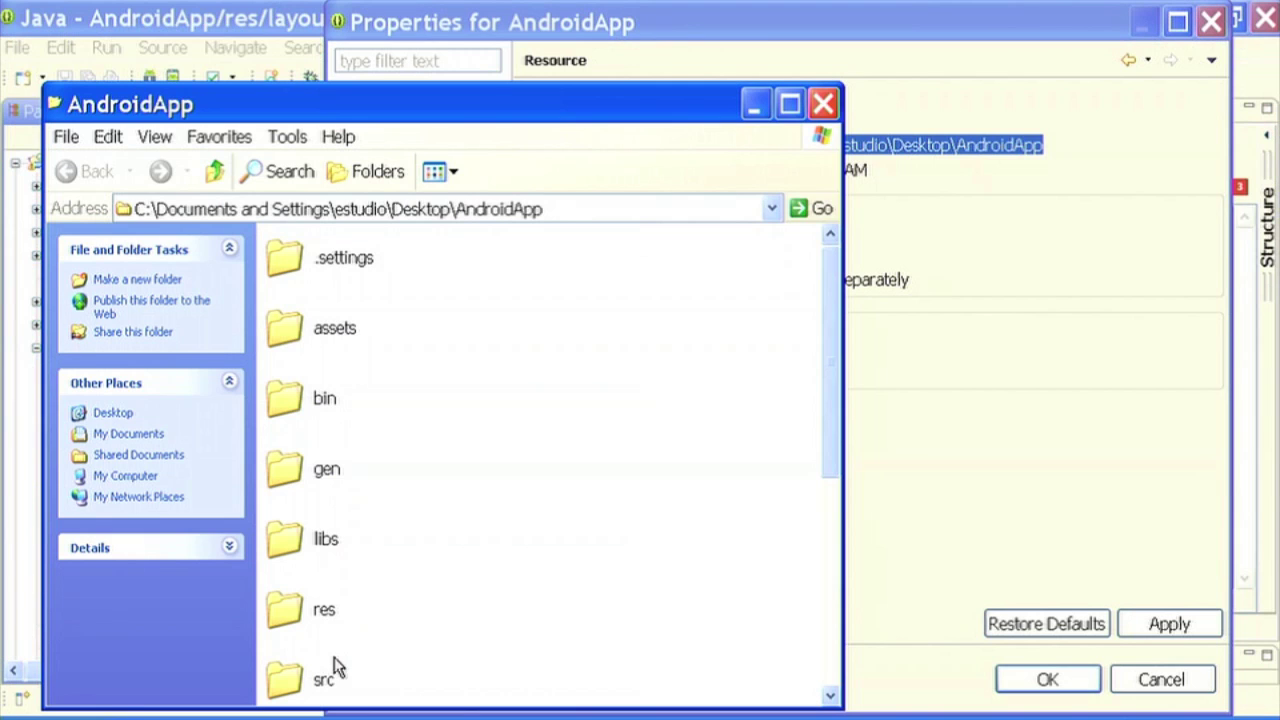
pyautogui.moveTo(473, 109); pyautogui.dragTo(563, 50)
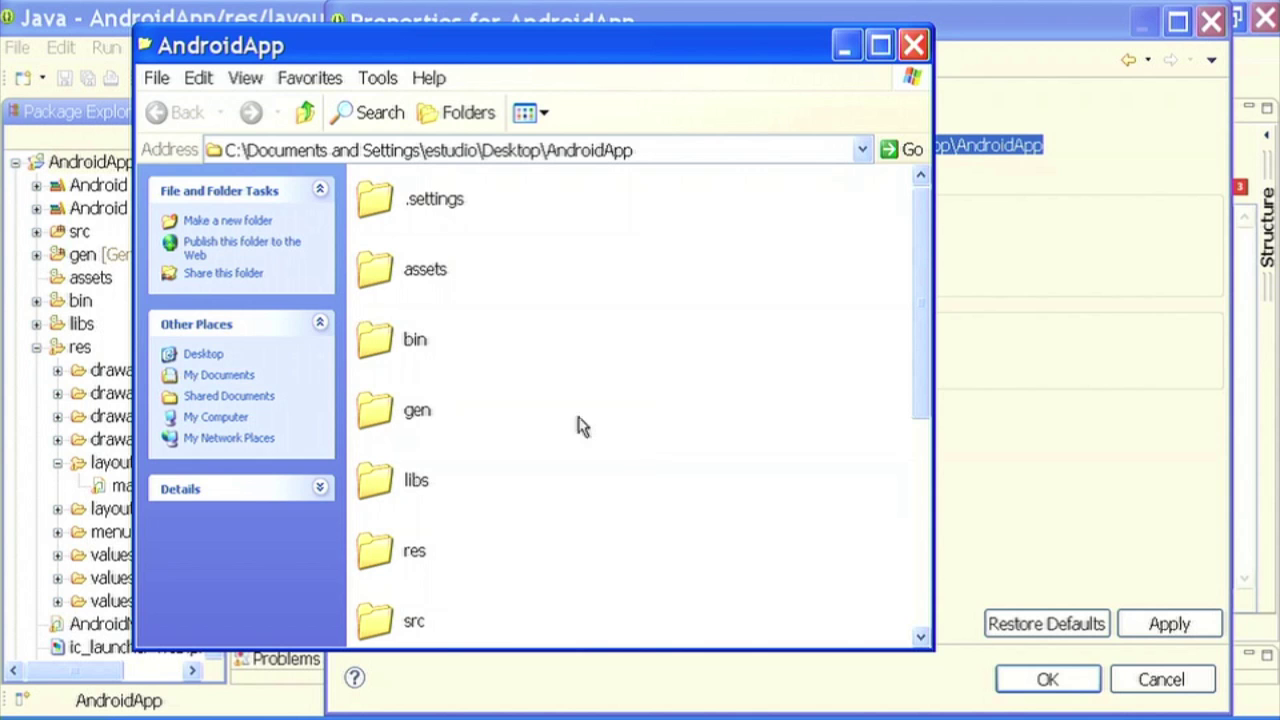
pyautogui.click(402, 341)
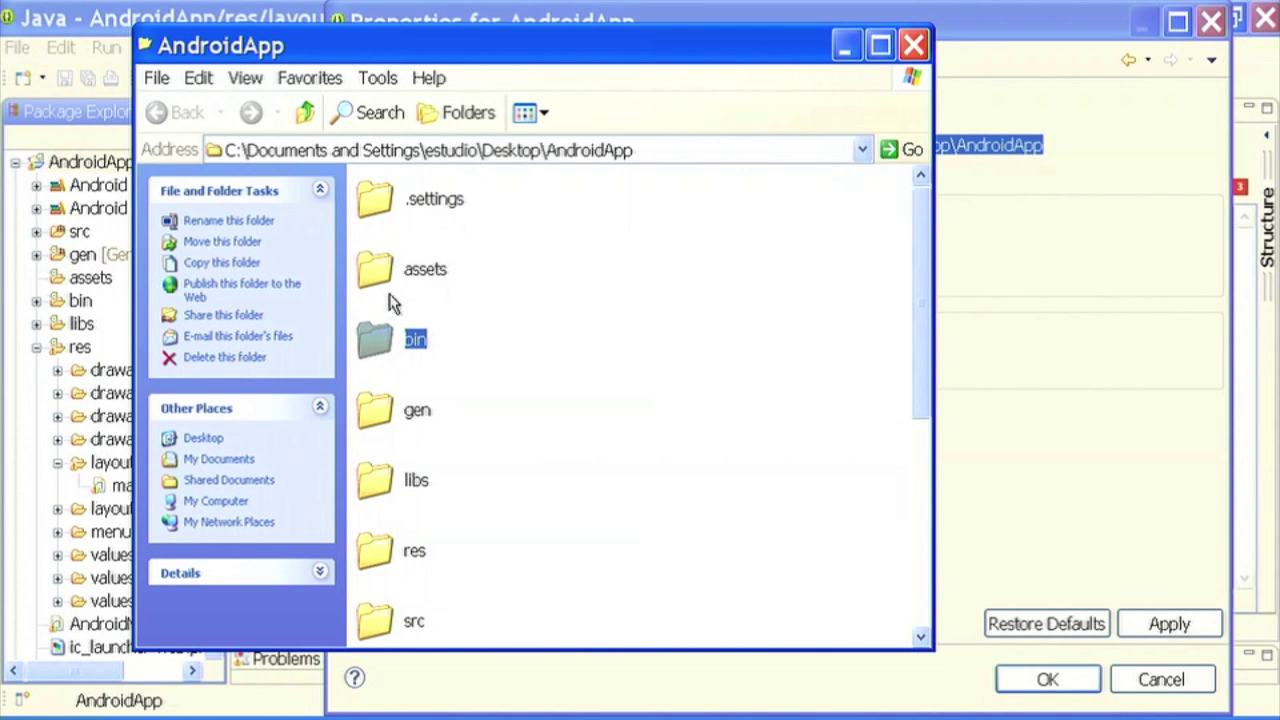
pyautogui.doubleClick(381, 337)
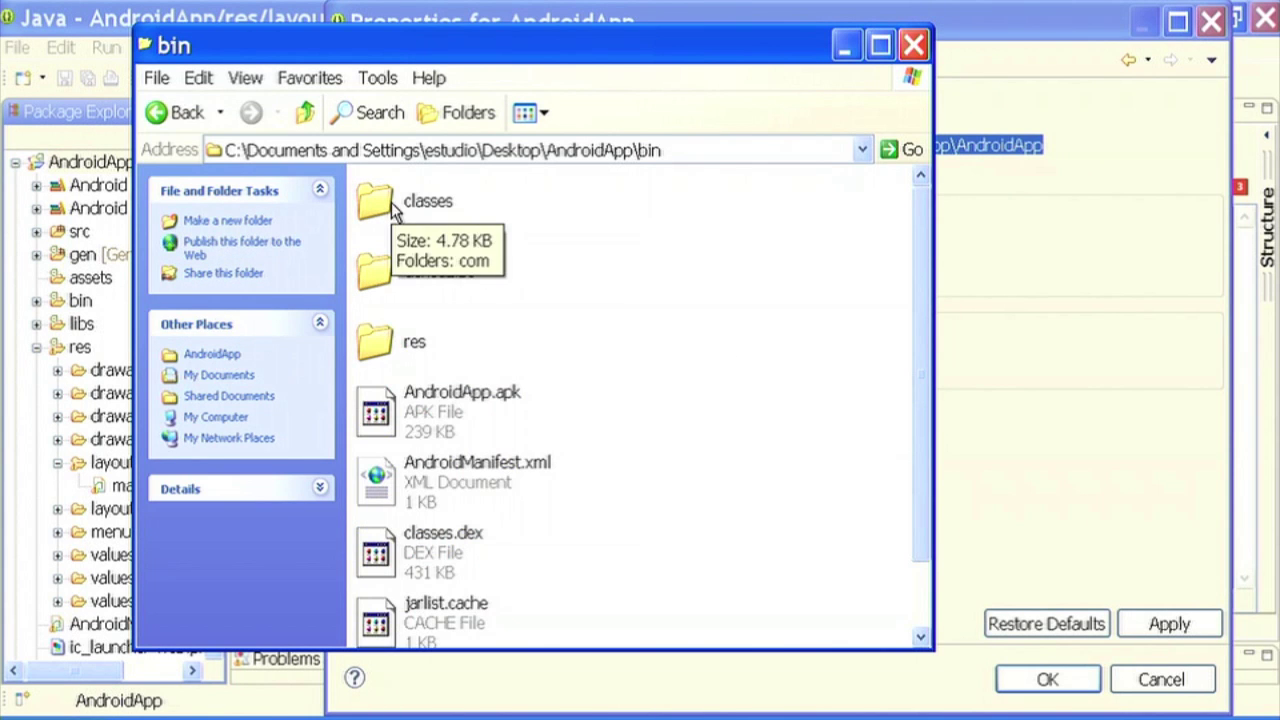
pyautogui.click(400, 410)
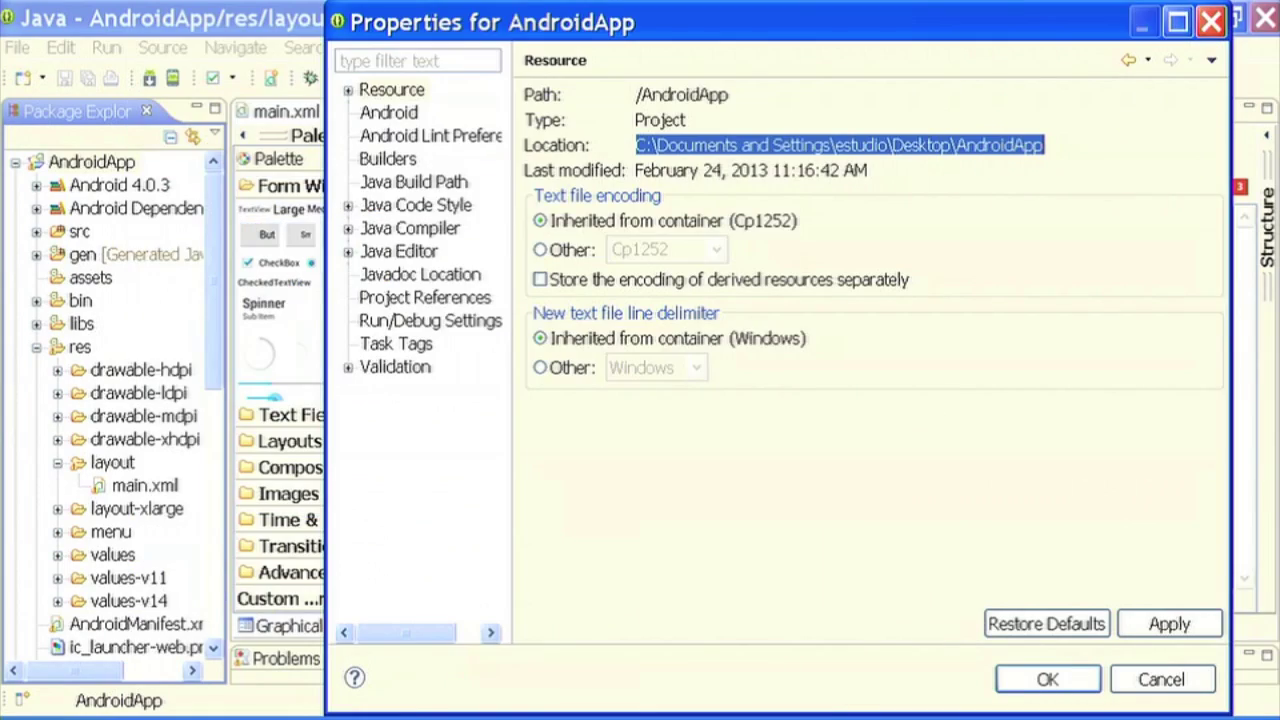
# - Close Properties with OK and launch Export for the AndroidApp project
pyautogui.click(1160, 680)
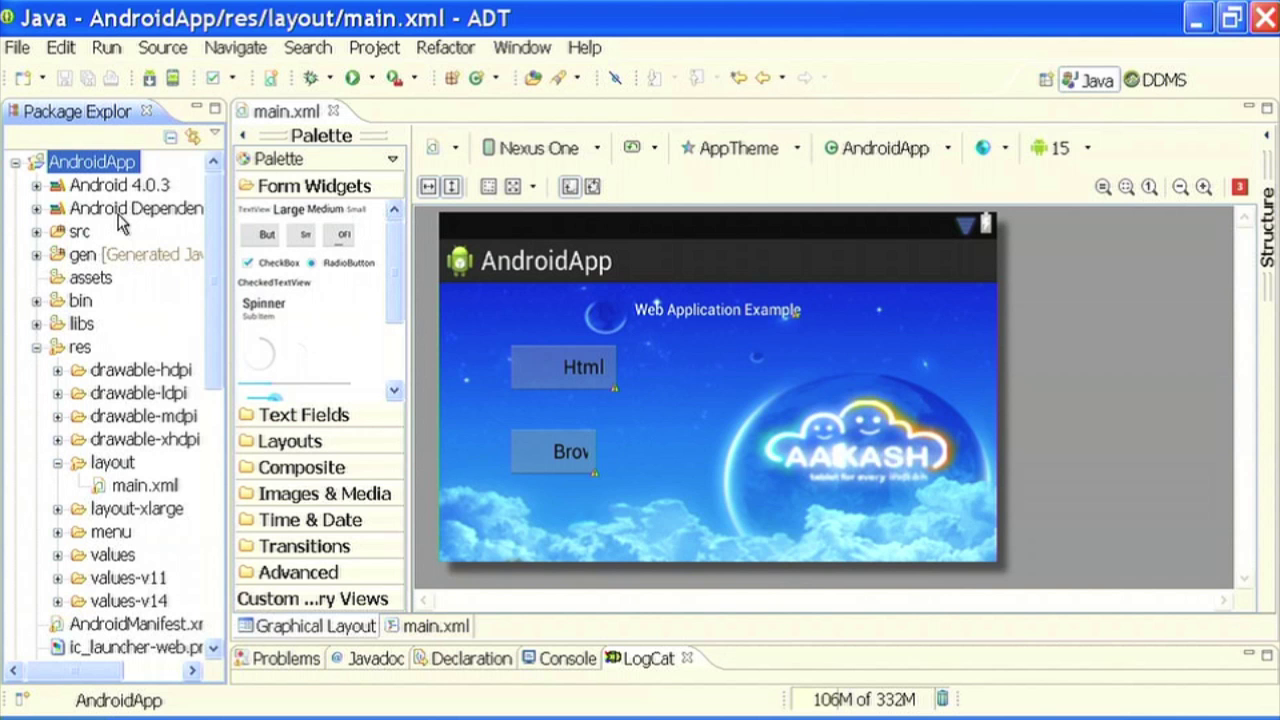
pyautogui.rightClick(84, 170)
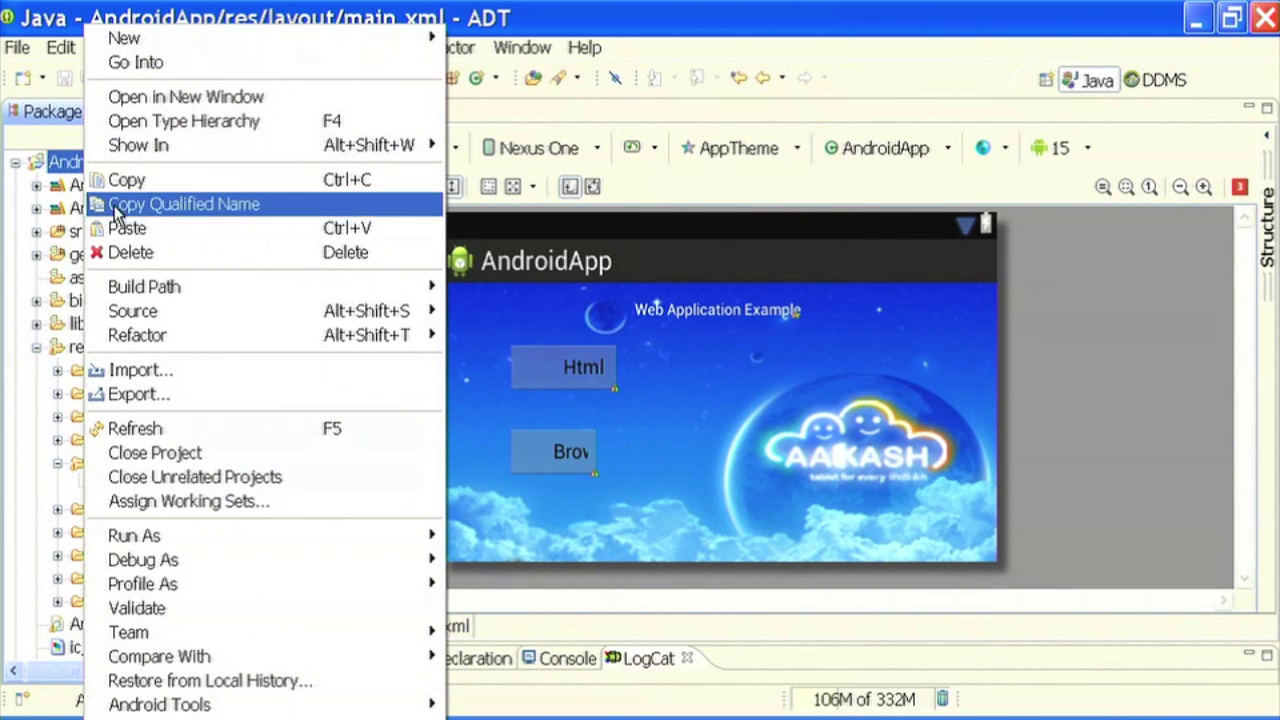
pyautogui.click(174, 396)
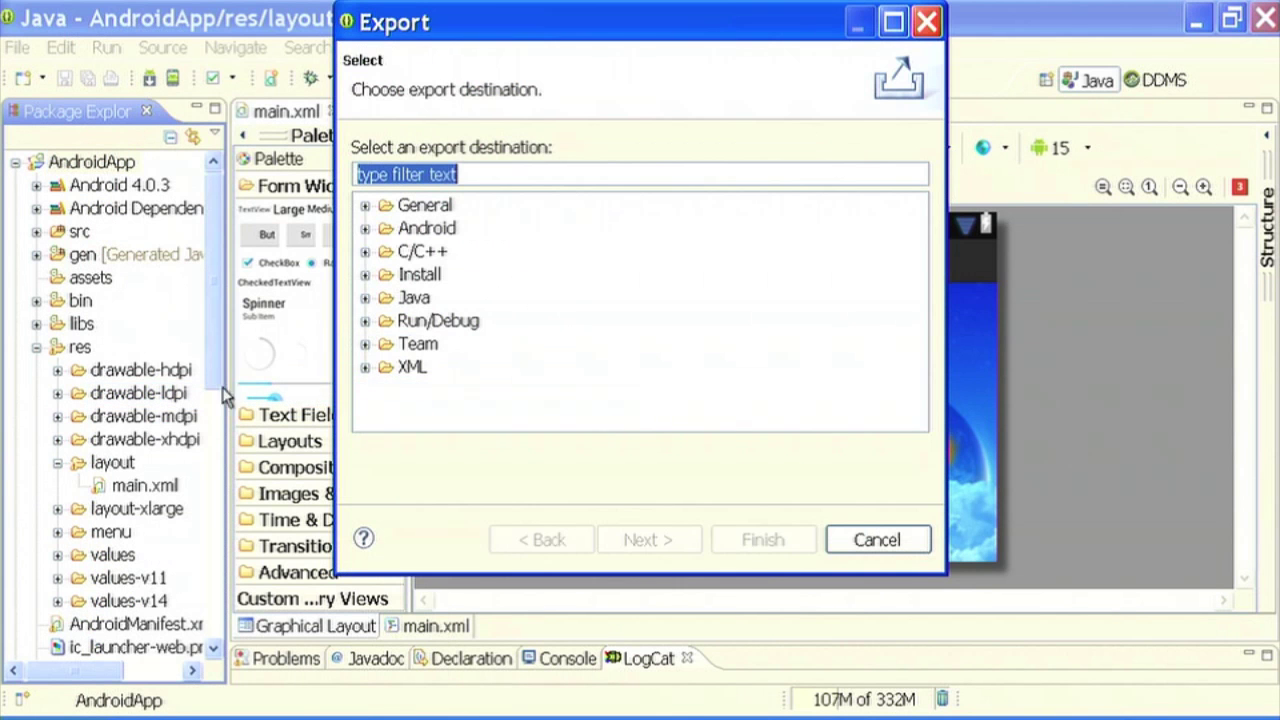
# - Pick Android > Export Android Application and proceed to the project checks
pyautogui.click(425, 230)
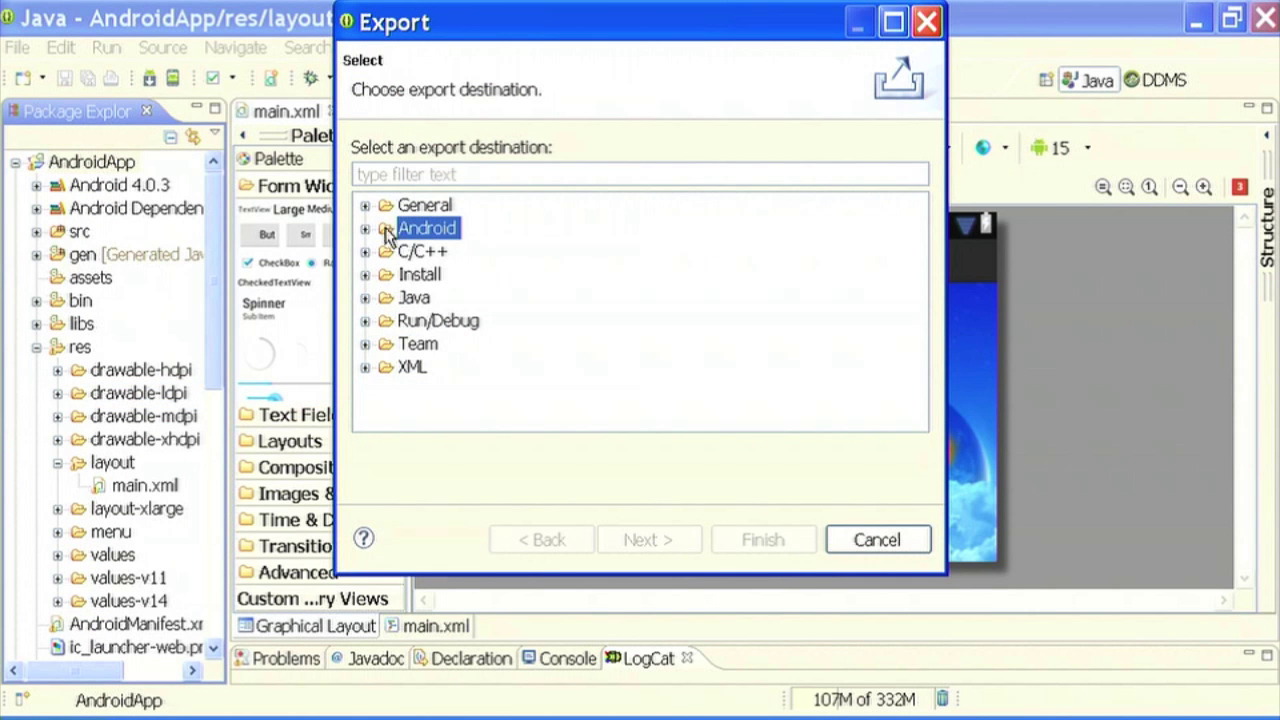
pyautogui.click(365, 230)
pyautogui.click(470, 252)
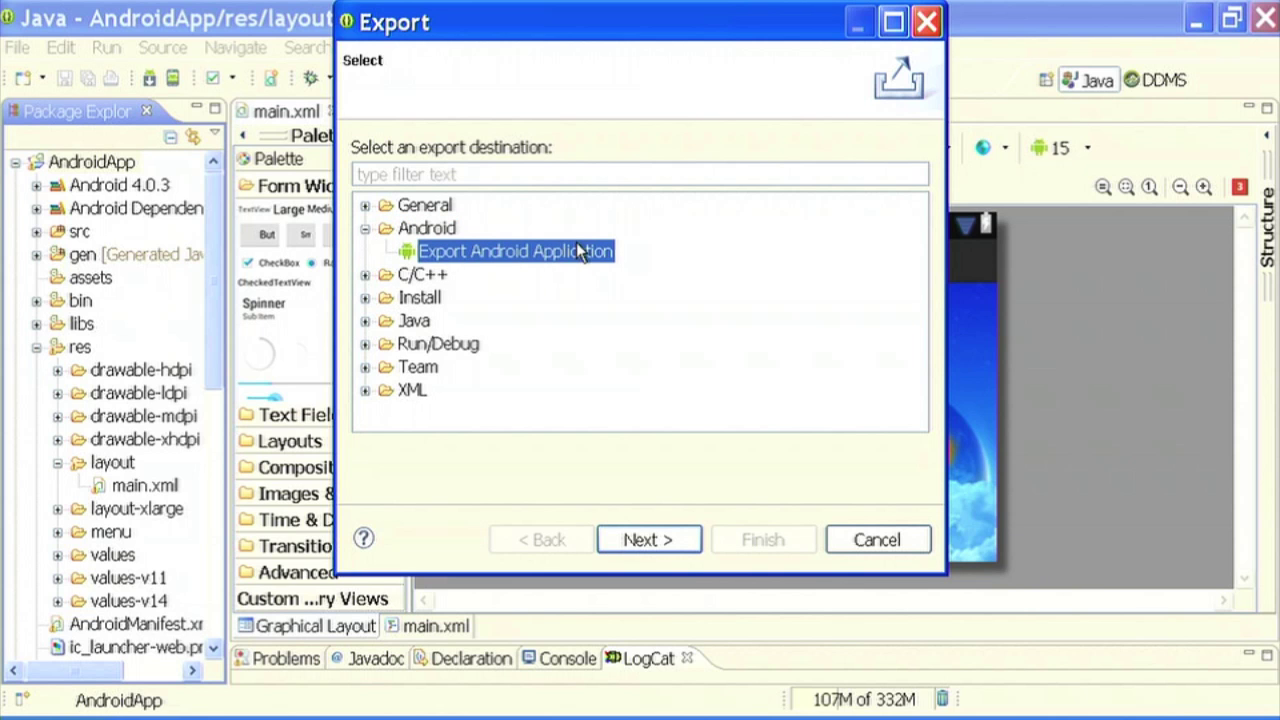
pyautogui.click(655, 540)
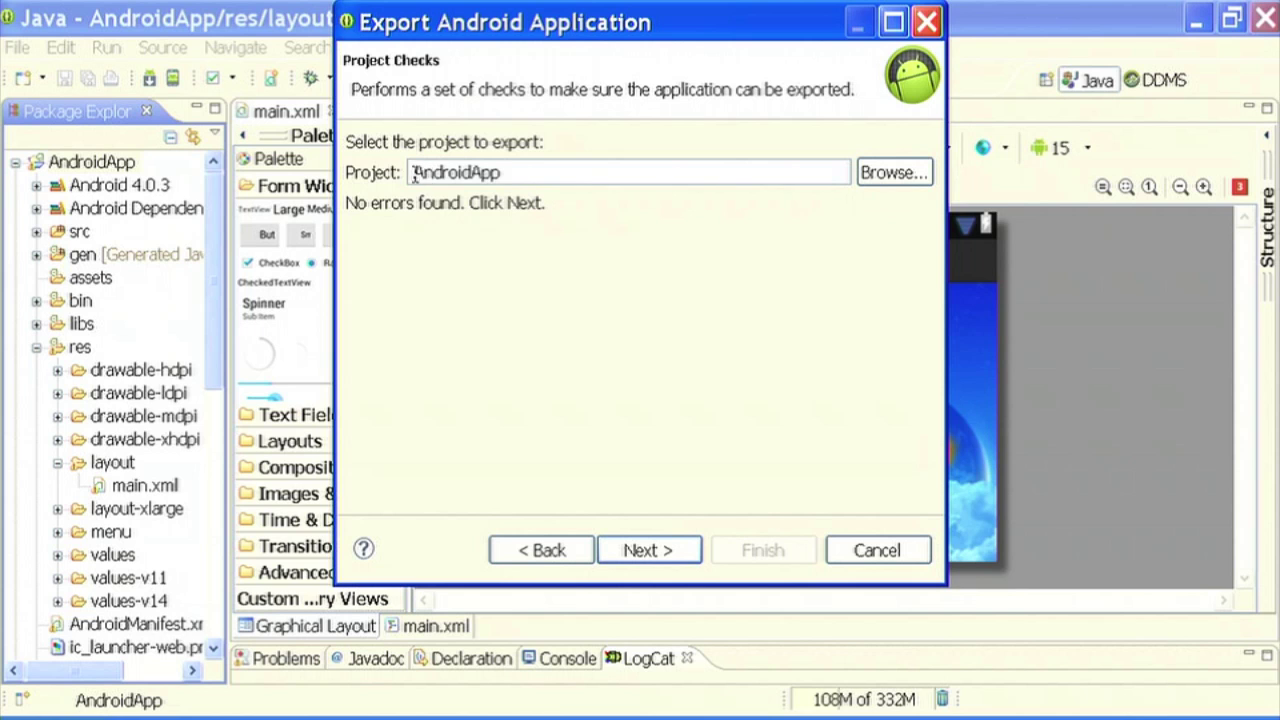
# - Confirm AndroidApp as the exported project and advance to Keystore selection
pyautogui.moveTo(413, 173)
pyautogui.mouseDown()
pyautogui.moveTo(508, 172)
pyautogui.moveTo(411, 172)
pyautogui.mouseUp()
pyautogui.click(510, 172)
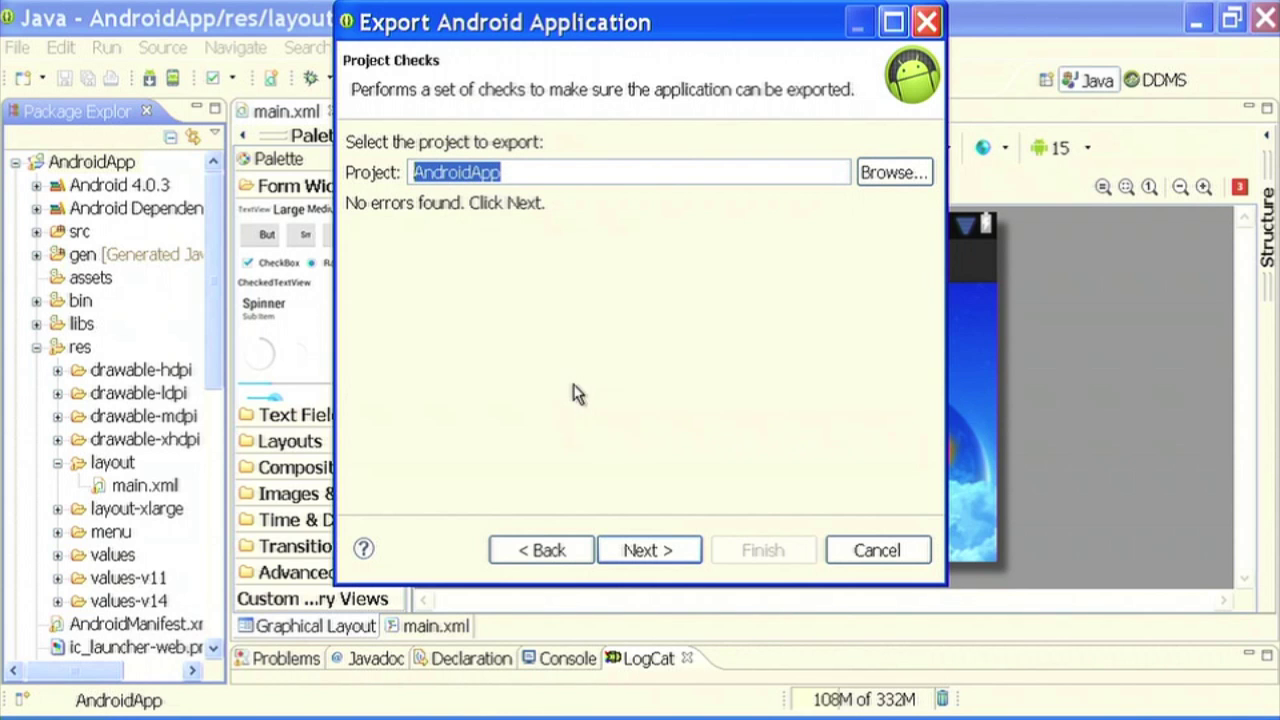
pyautogui.click(645, 550)
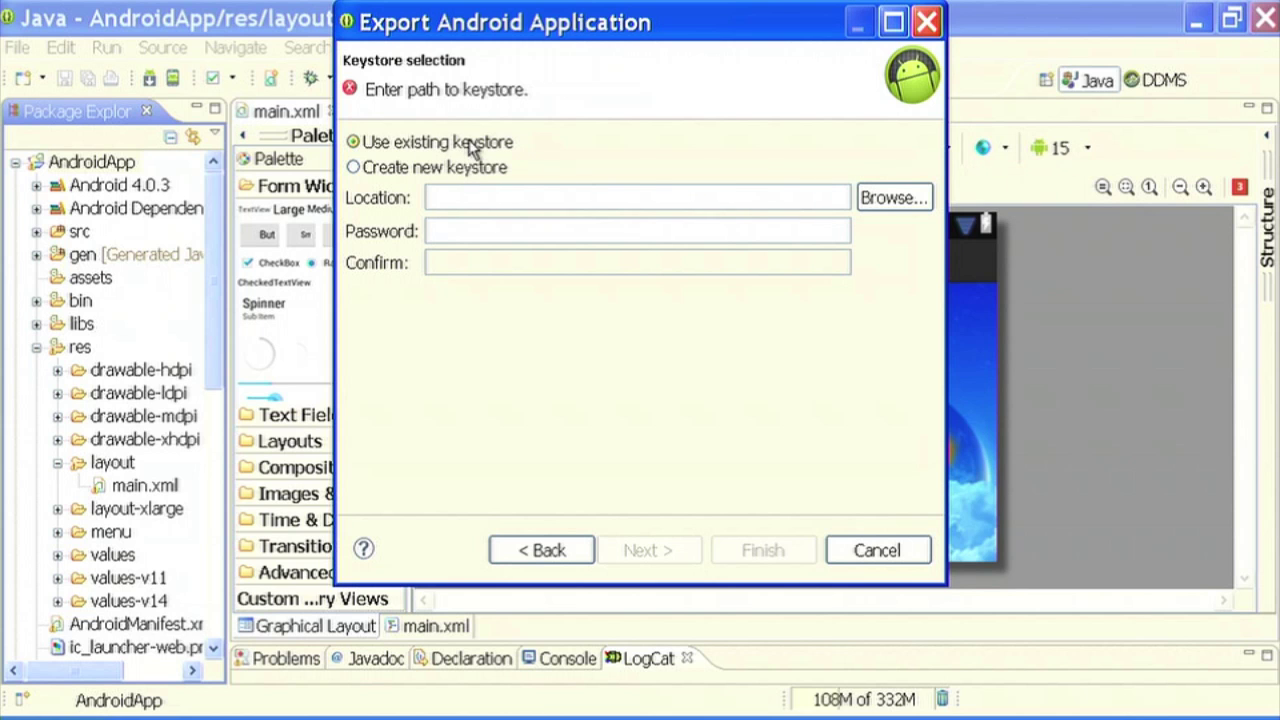
# - Choose to create a new keystore saved as 'keystore' on the Desktop
pyautogui.click(354, 168)
pyautogui.click(897, 203)
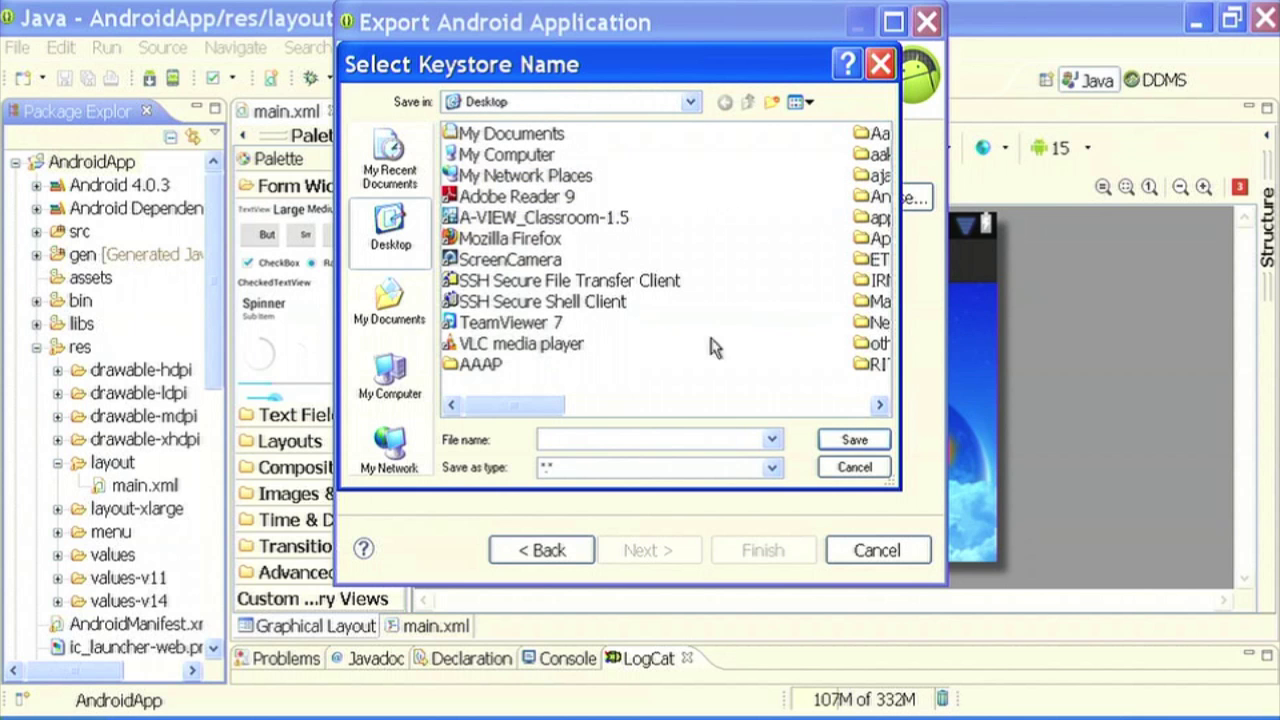
pyautogui.write('keystore')
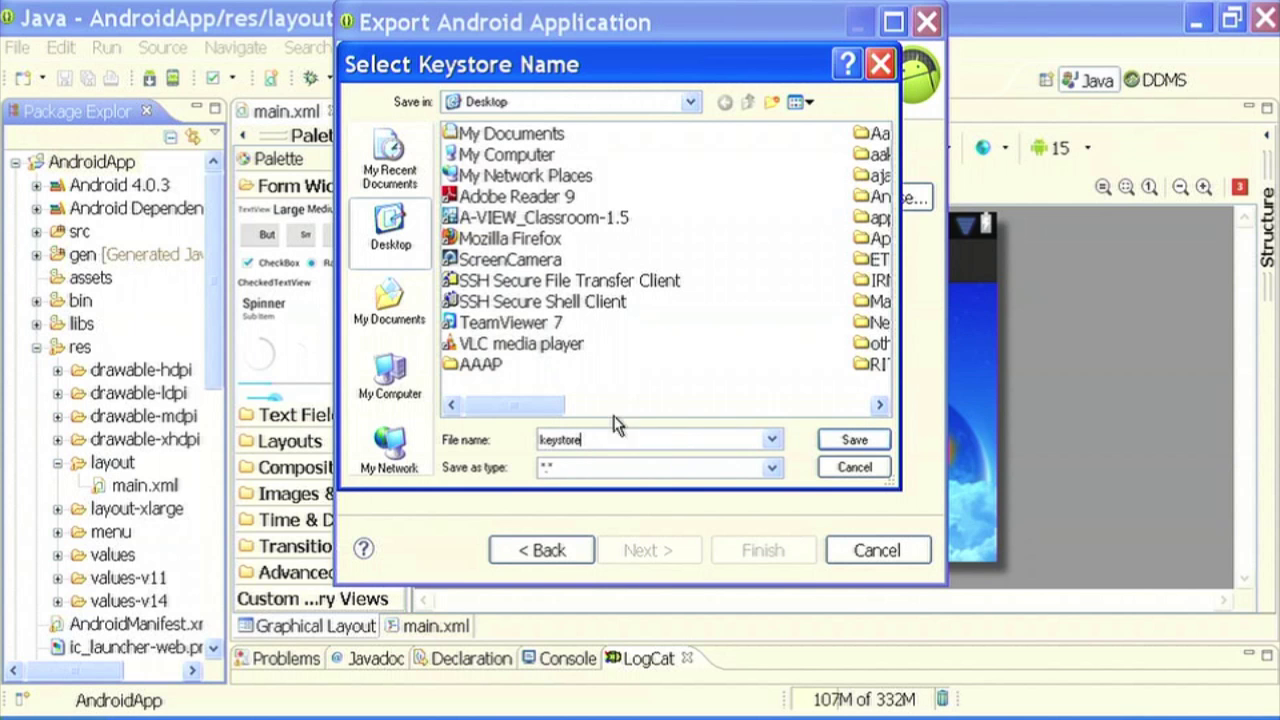
pyautogui.click(866, 446)
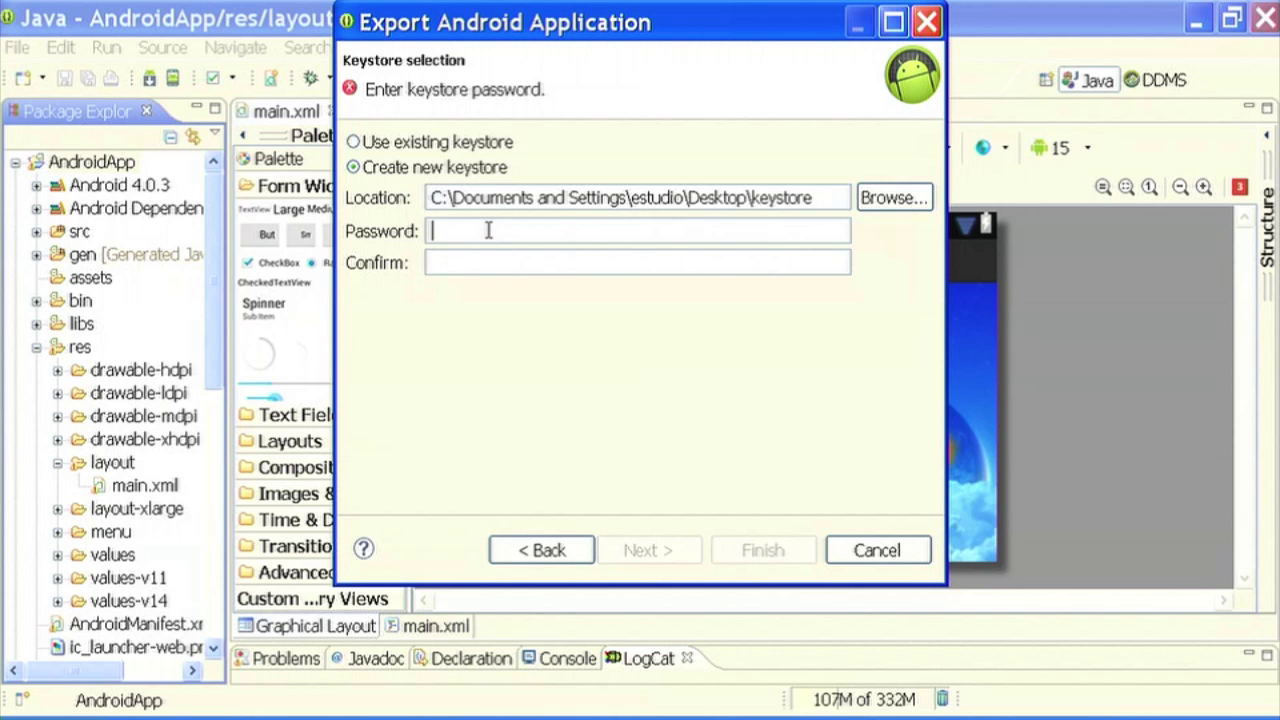
# - Enter and confirm the keystore password, then continue to key creation
pyautogui.write('123456')
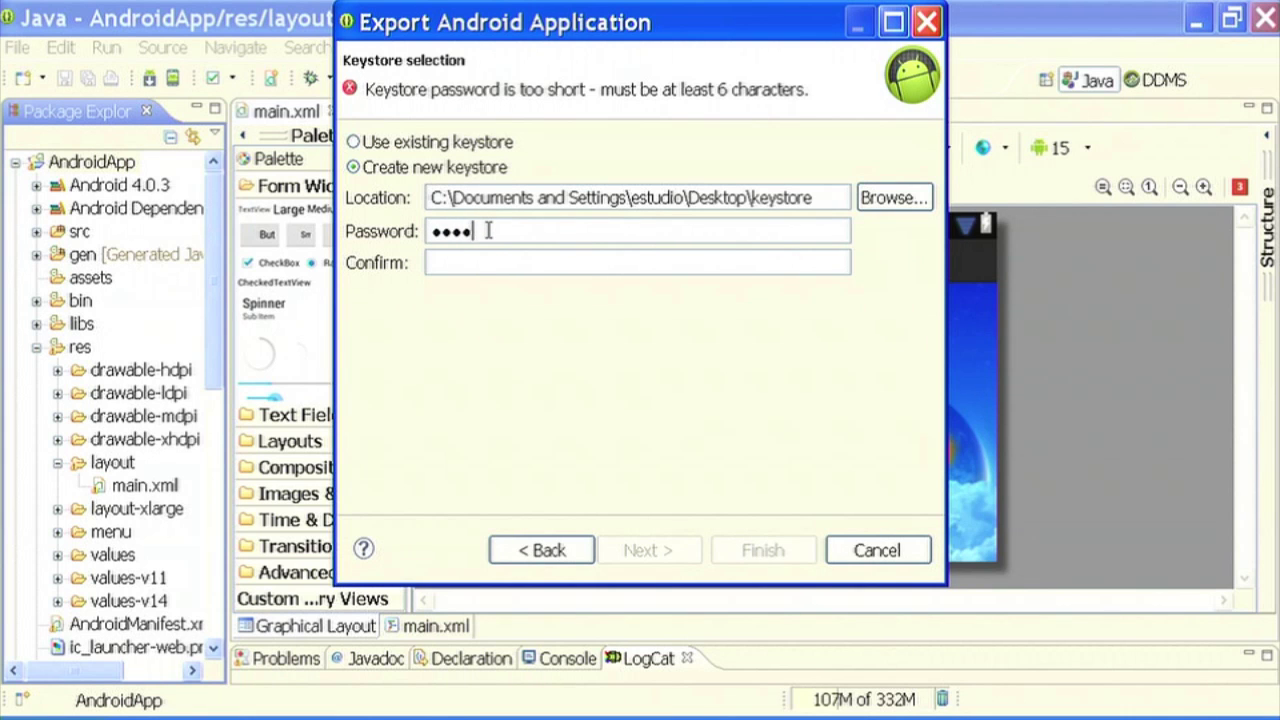
pyautogui.click(490, 260)
pyautogui.write('123456')
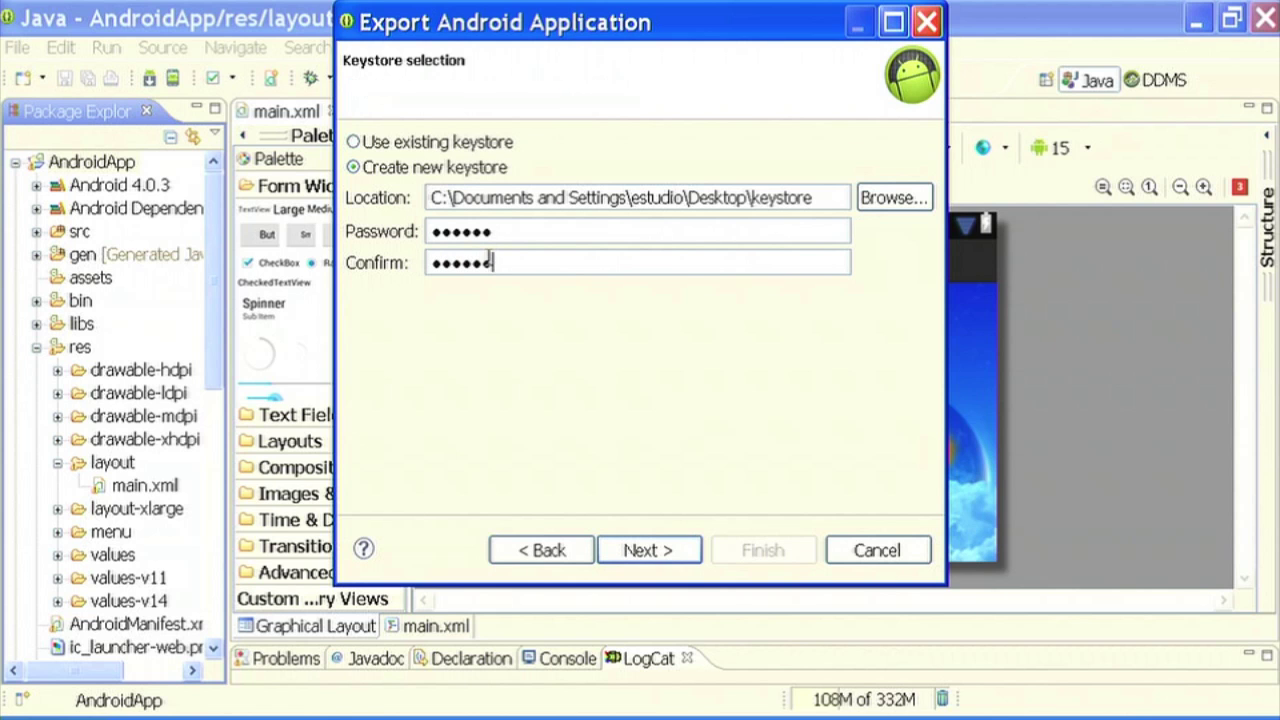
pyautogui.click(650, 551)
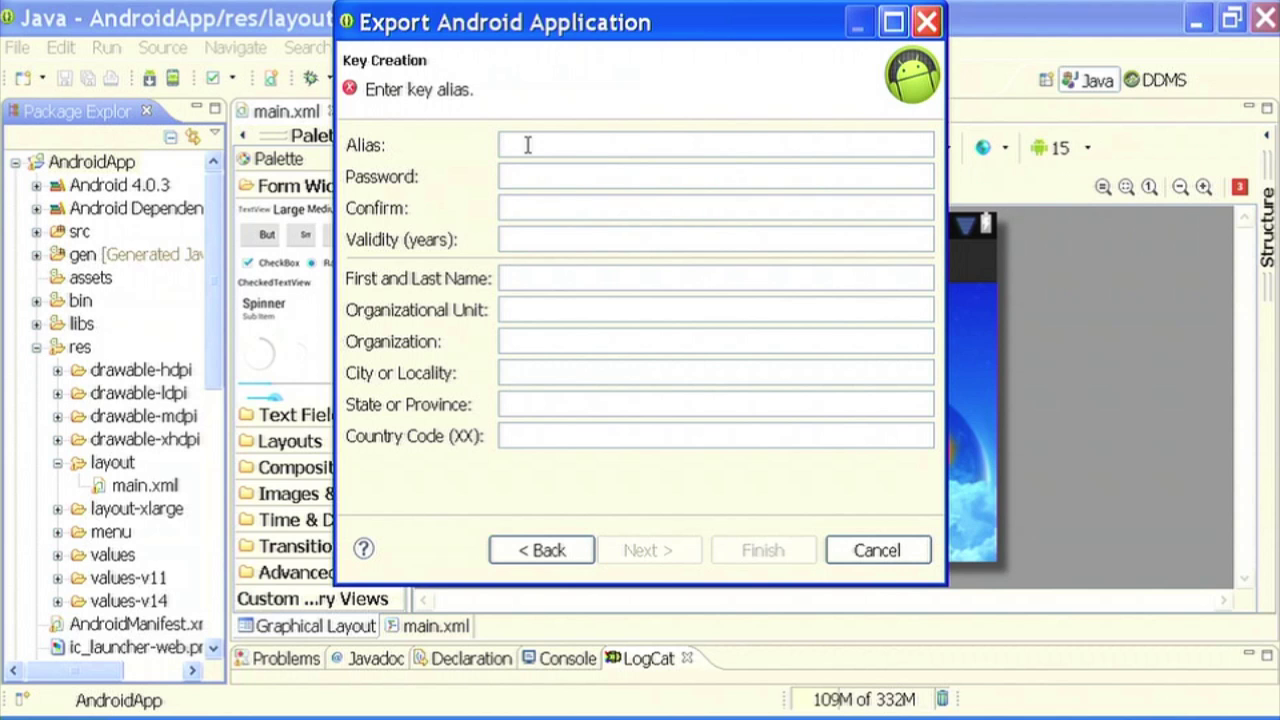
# - Set the key alias to 'application' and enter the key password and its confirmation
pyautogui.write('com')
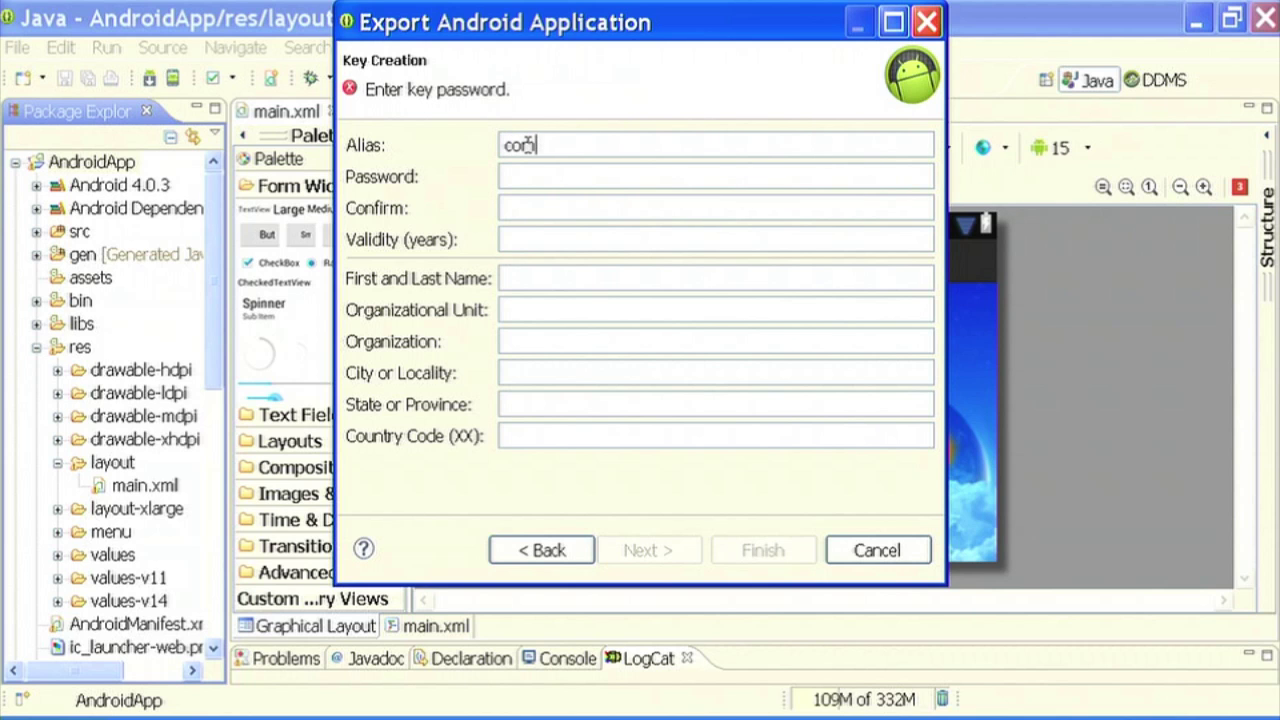
pyautogui.press('BackSpace')
pyautogui.press('BackSpace')
pyautogui.press('BackSpace')
pyautogui.write('andr')
pyautogui.write('o')
pyautogui.press('BackSpace')
pyautogui.press('BackSpace')
pyautogui.press('BackSpace')
pyautogui.press('BackSpace')
pyautogui.write('pplocation')
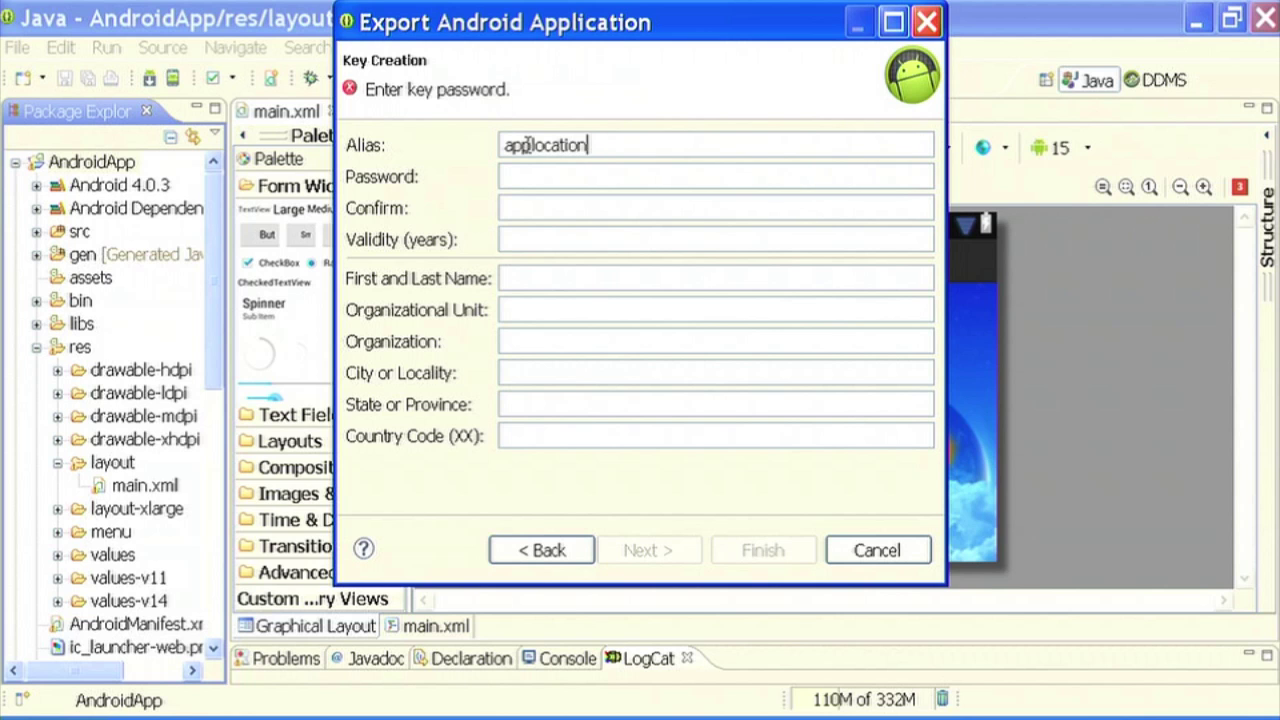
pyautogui.click(545, 145)
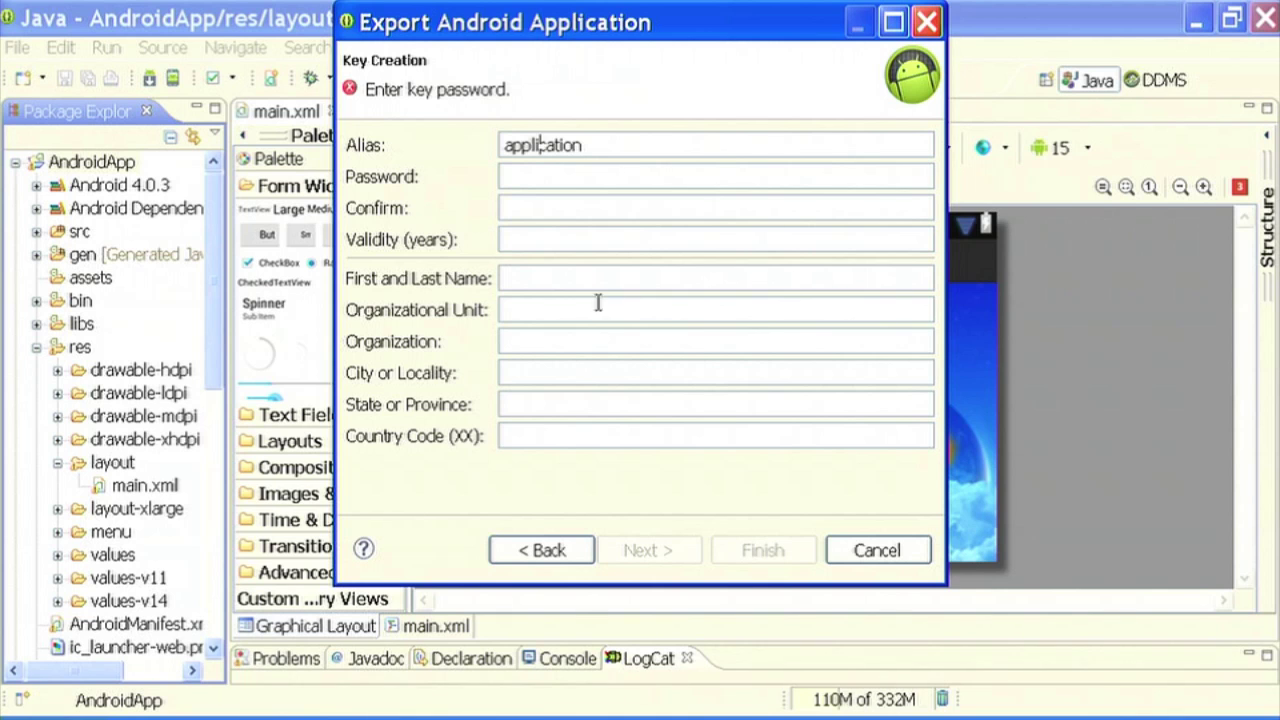
pyautogui.click(524, 178)
pyautogui.write('123456789')
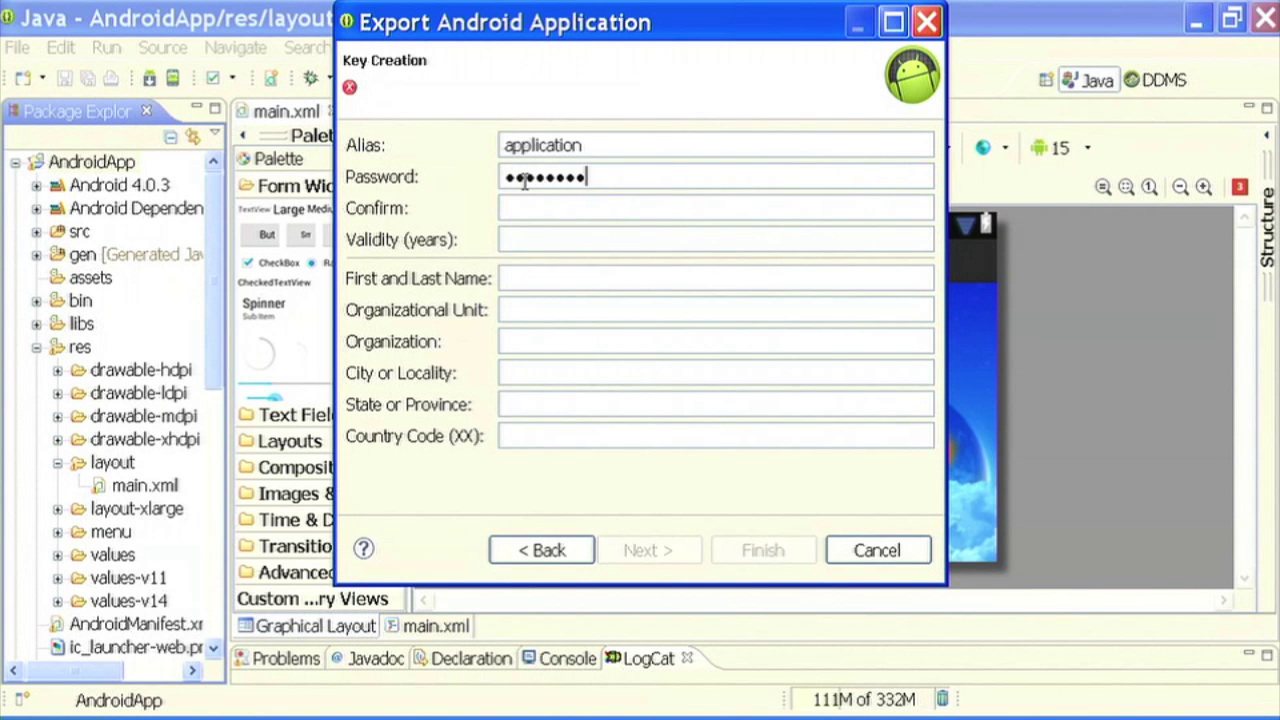
pyautogui.click(533, 203)
pyautogui.write('123456789')
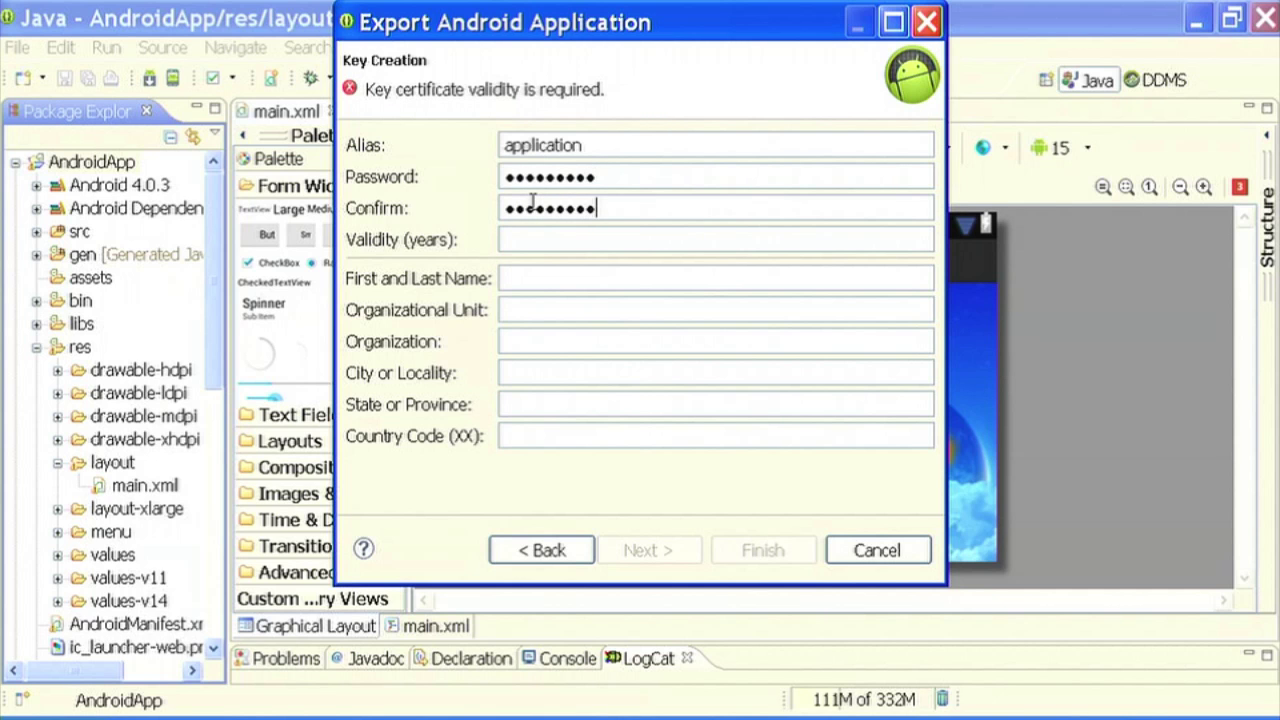
# - Set 25-year validity and fill in the owner's name, then continue to the APK destination
pyautogui.click(520, 241)
pyautogui.write('20')
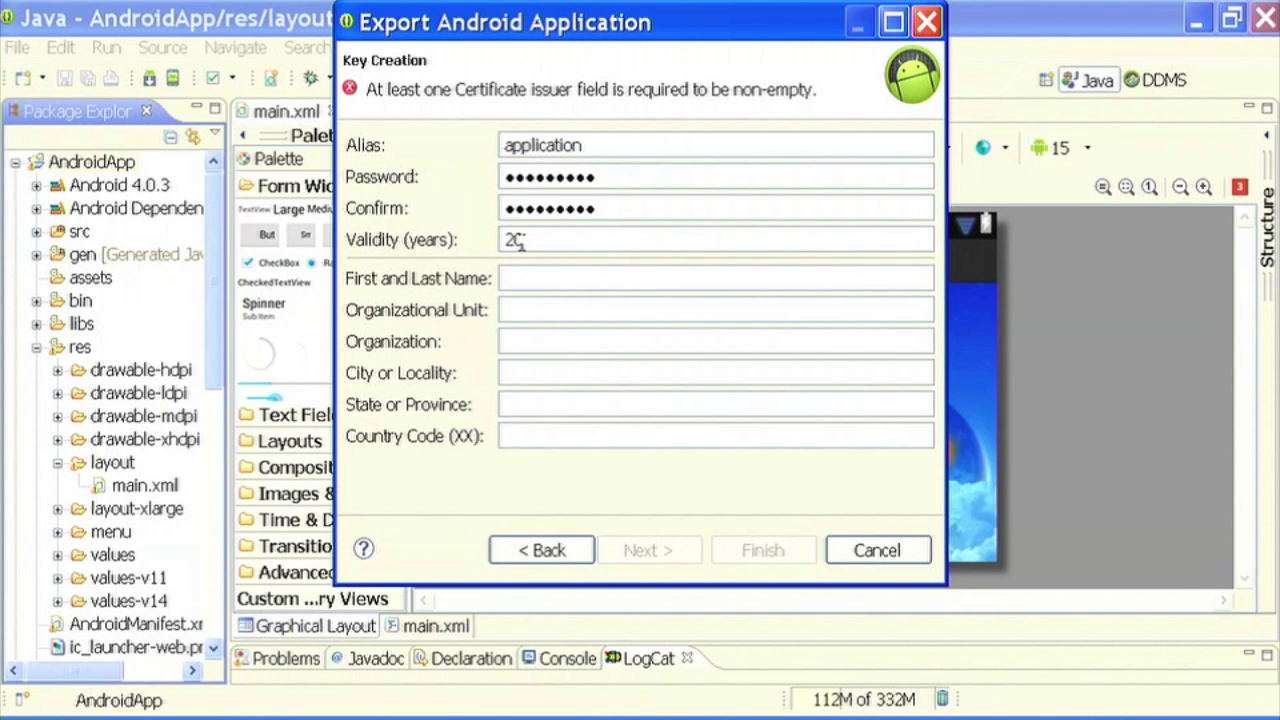
pyautogui.click(534, 278)
pyautogui.write('iitb')
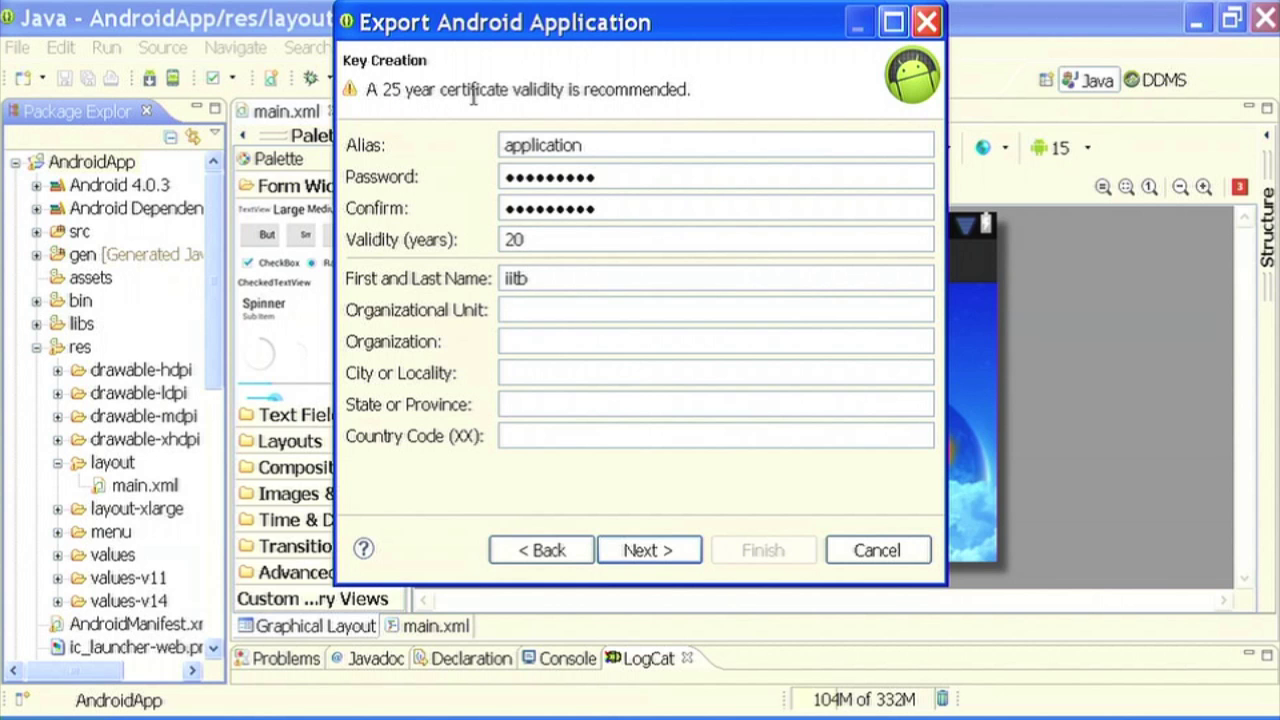
pyautogui.click(533, 240)
pyautogui.press('BackSpace')
pyautogui.write('5')
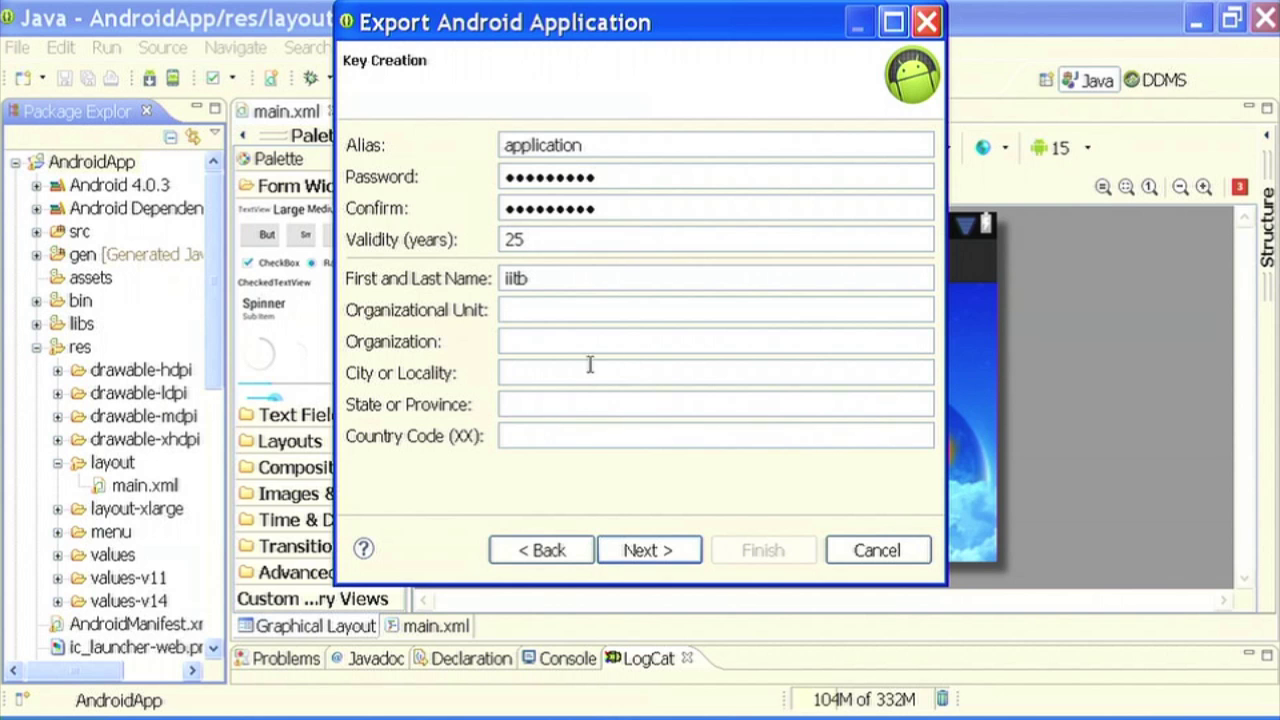
pyautogui.click(637, 556)
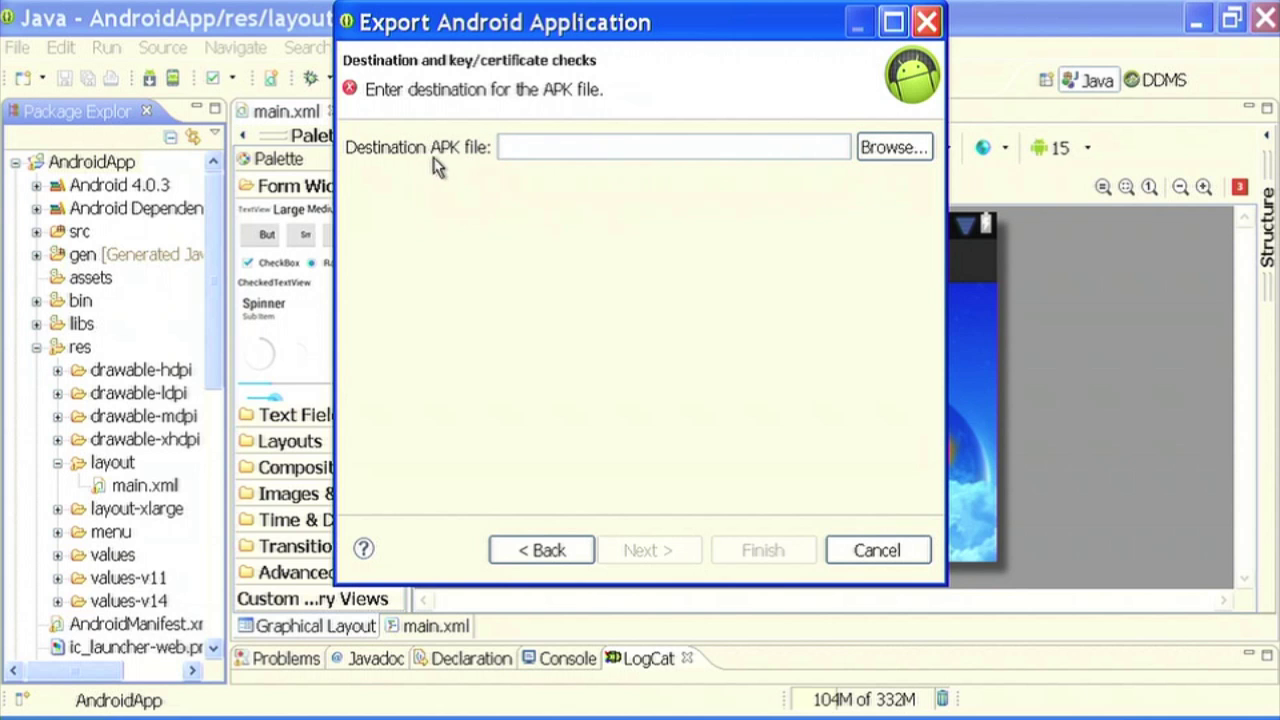
# - Set the export destination to AndroidApp.apk on the Desktop and finish the signed export
pyautogui.click(884, 150)
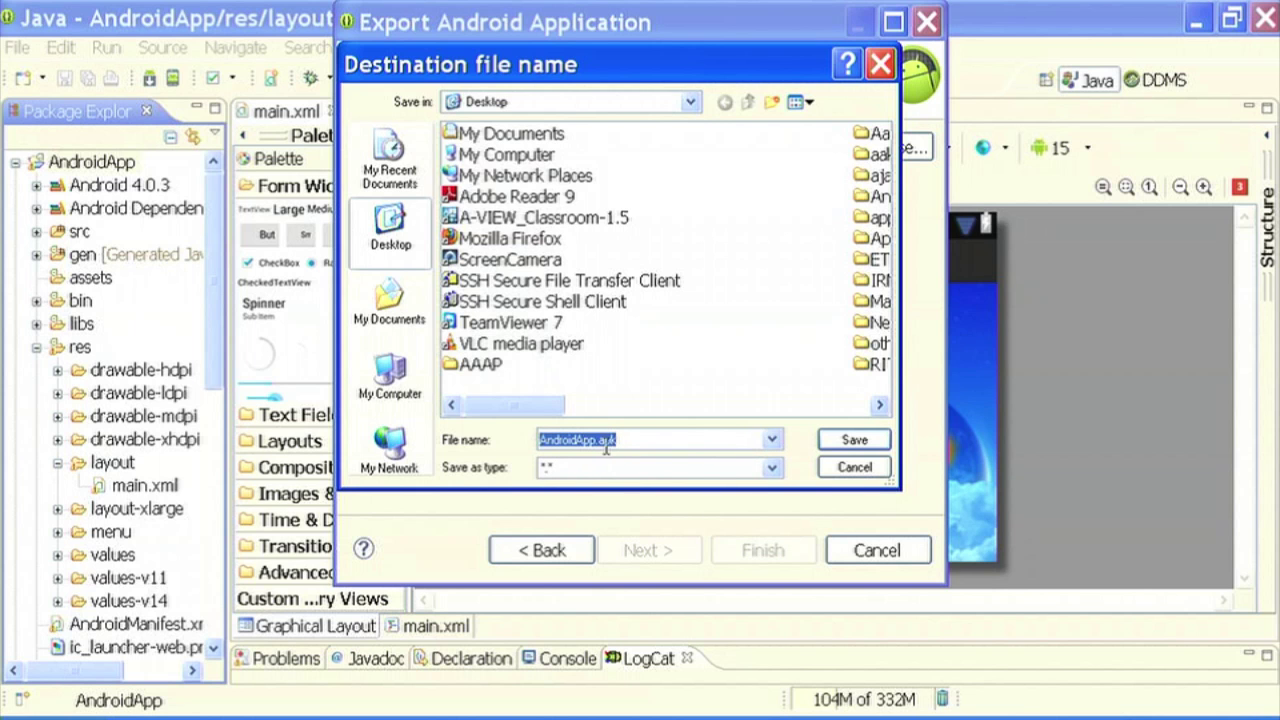
pyautogui.click(848, 441)
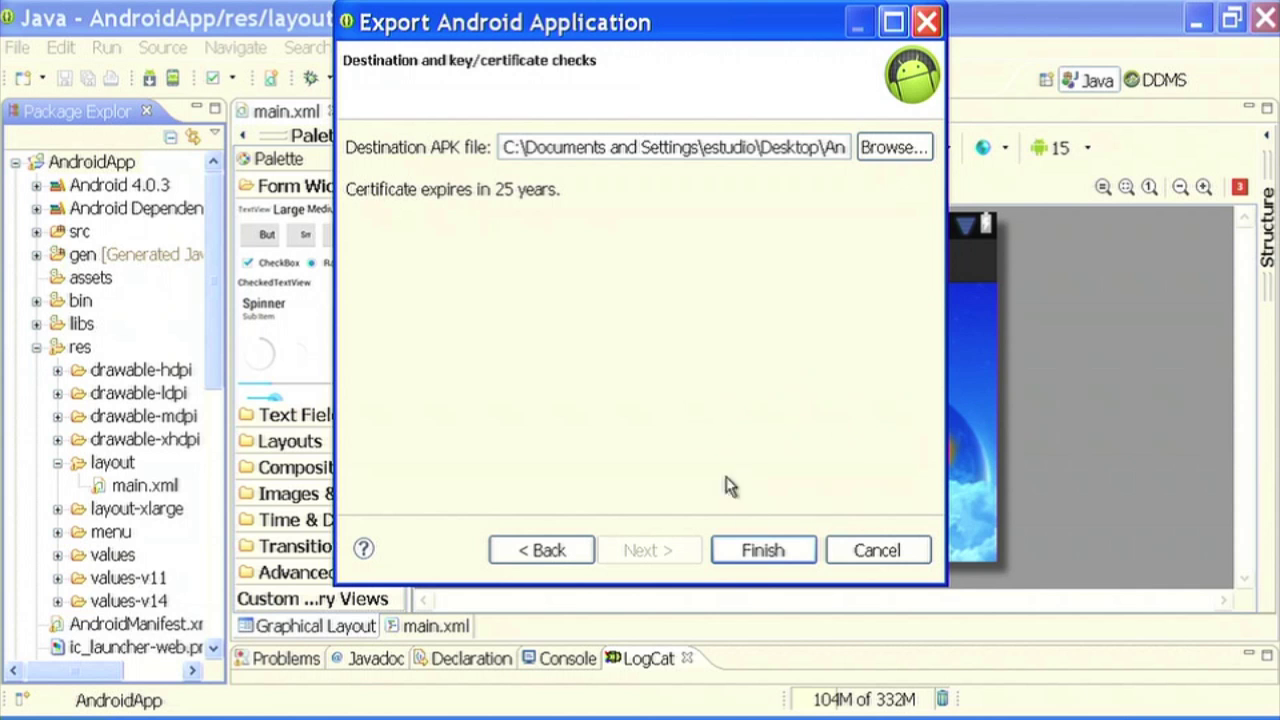
pyautogui.click(752, 551)
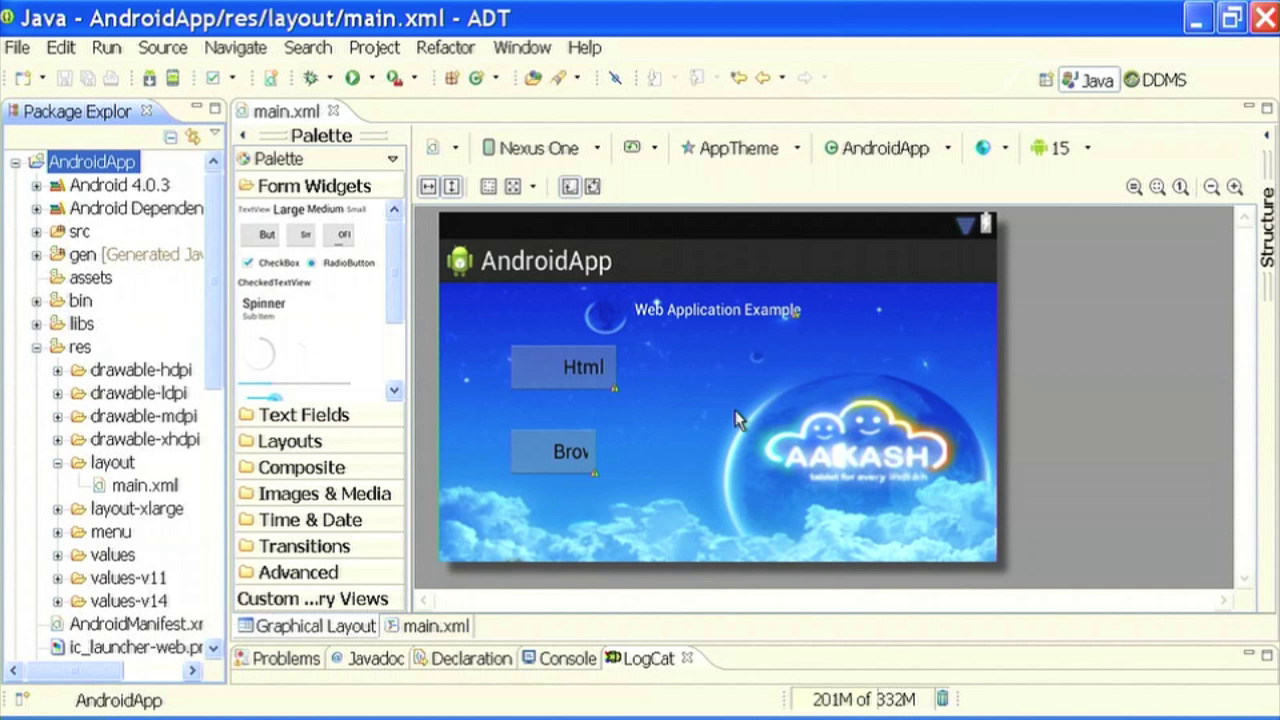
# - Show the desktop and inspect the new keystore file and the 238 KB AndroidApp.apk
pyautogui.press('super+d')
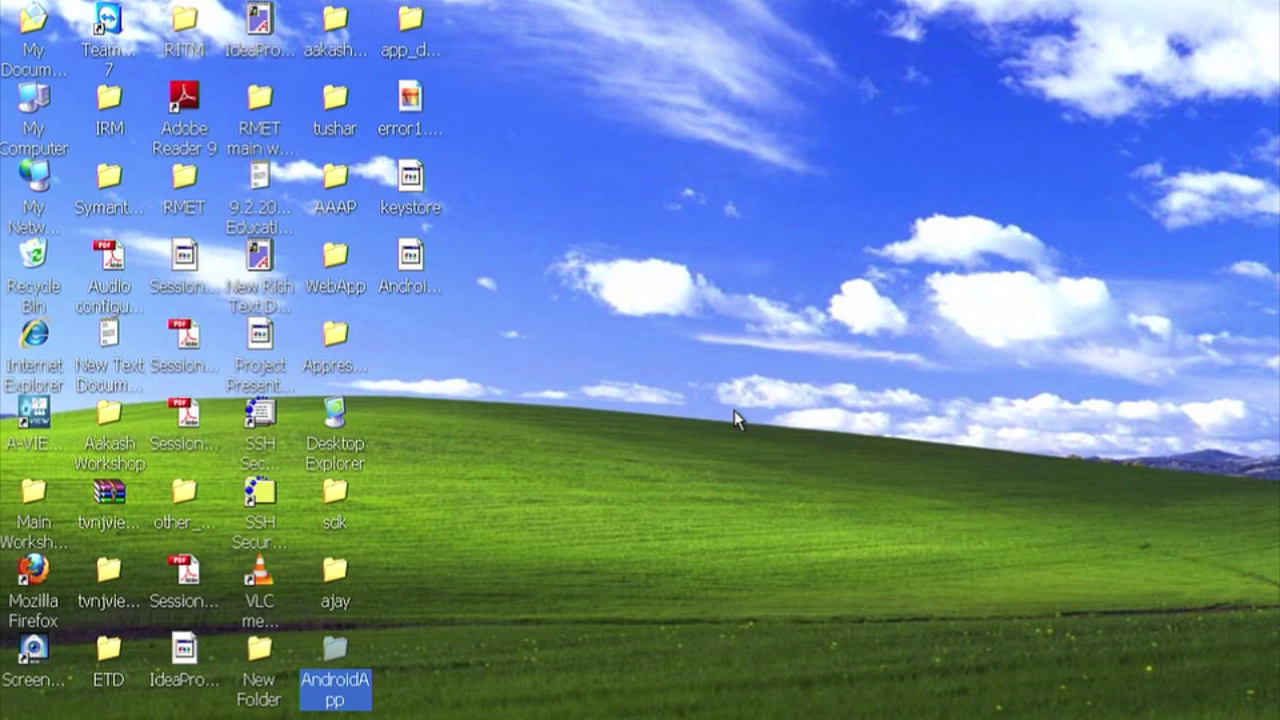
pyautogui.click(412, 210)
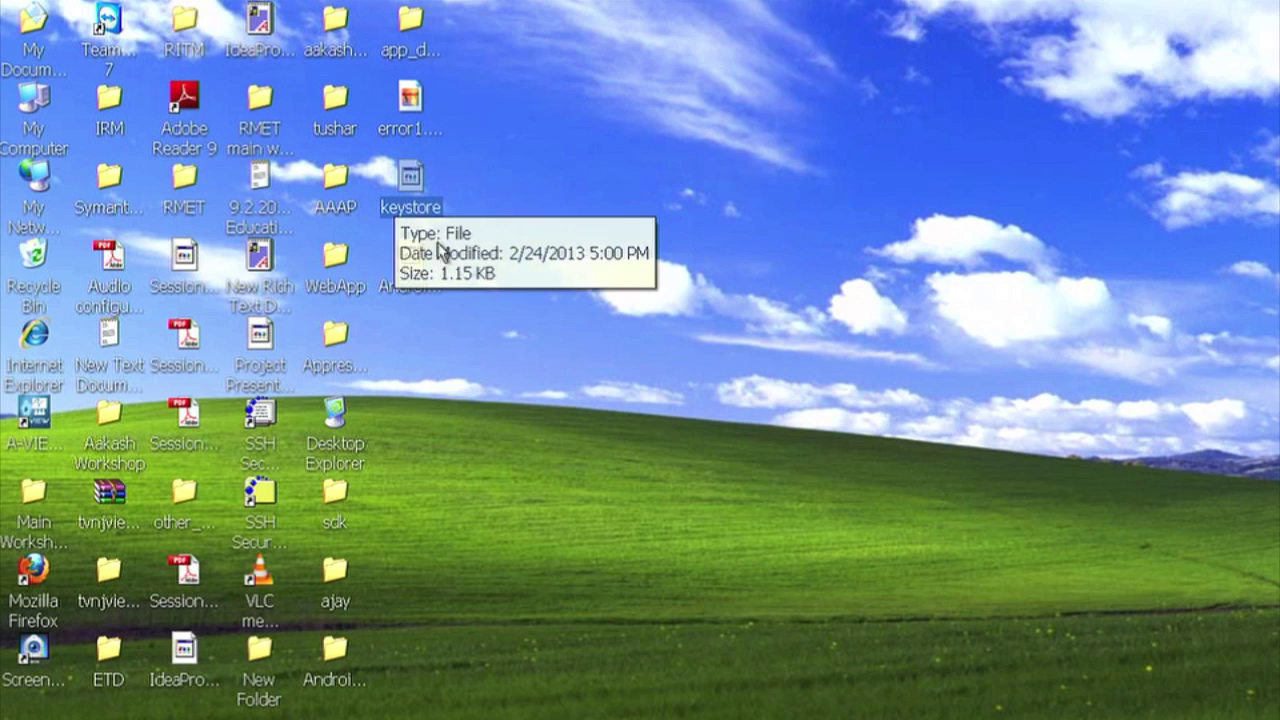
pyautogui.click(412, 285)
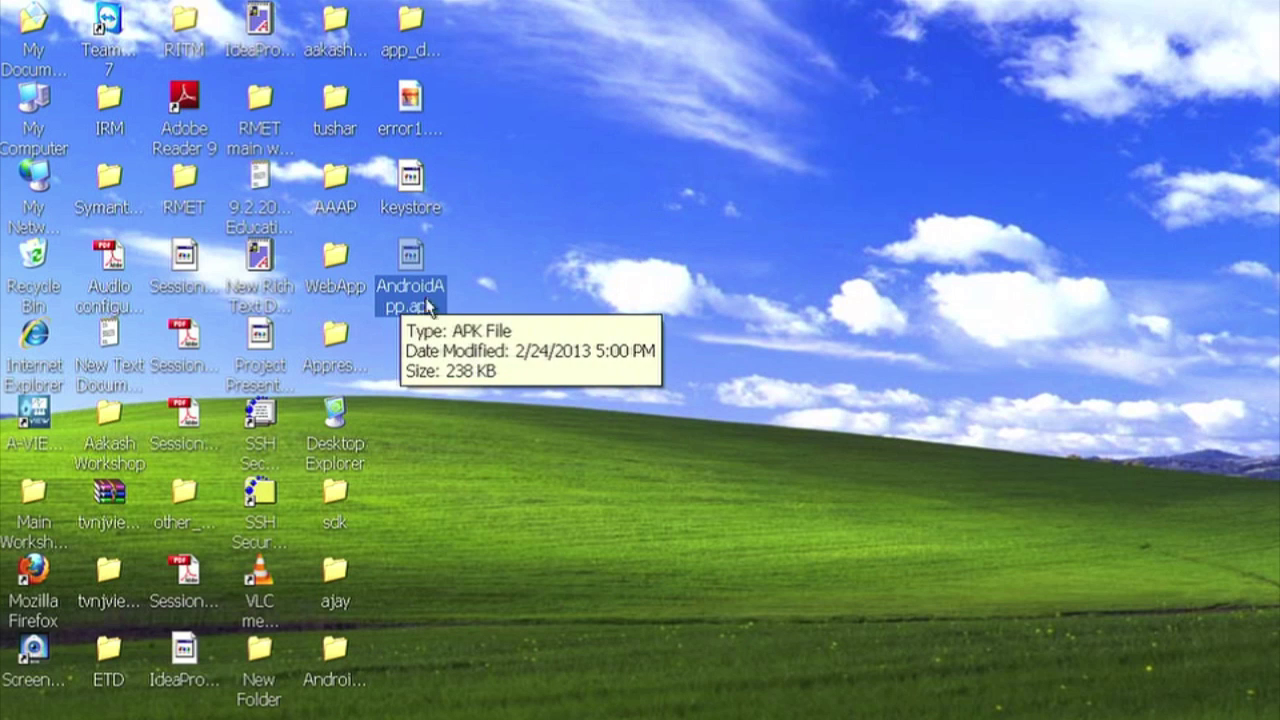
pyautogui.click(398, 216)
pyautogui.click(412, 272)
pyautogui.click(405, 212)
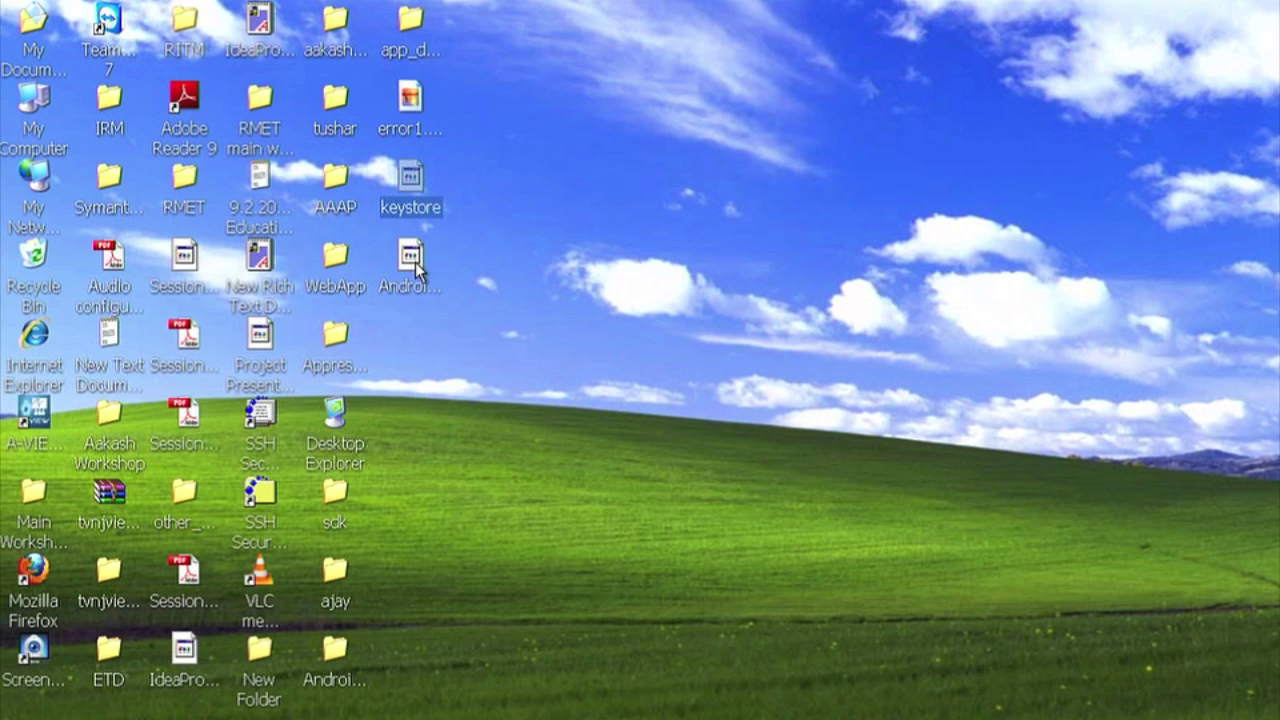
pyautogui.click(418, 272)
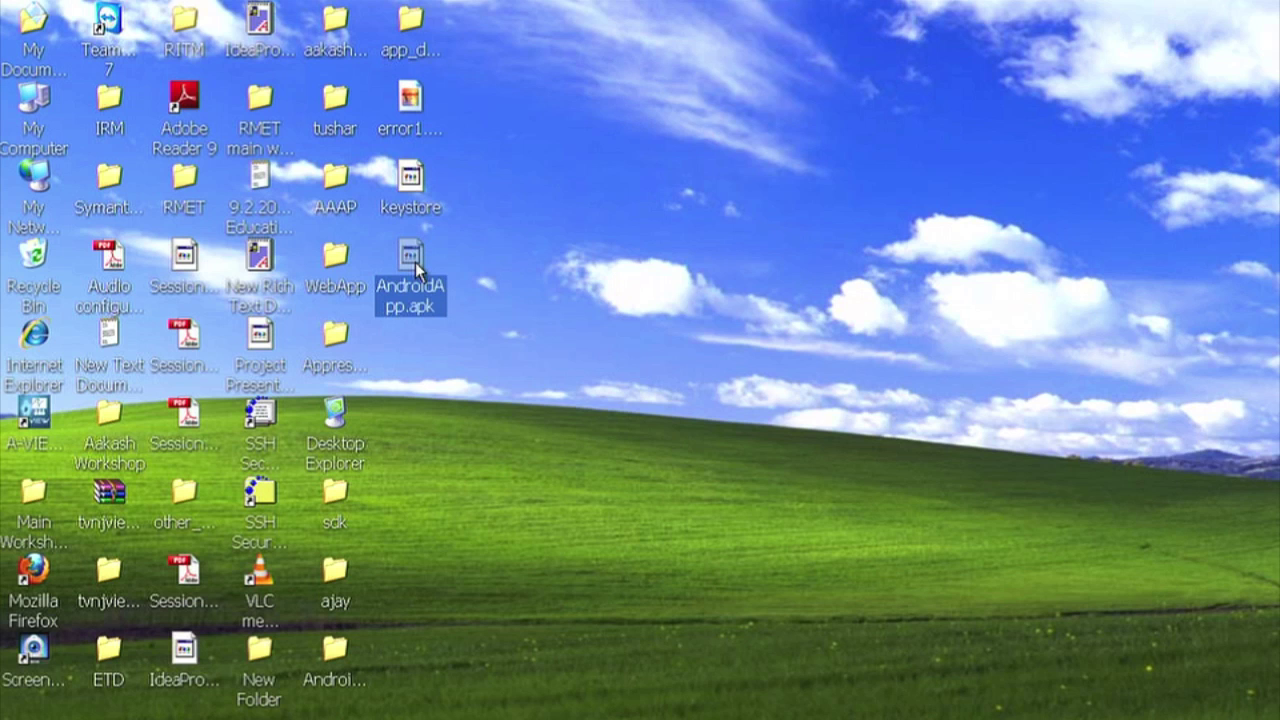